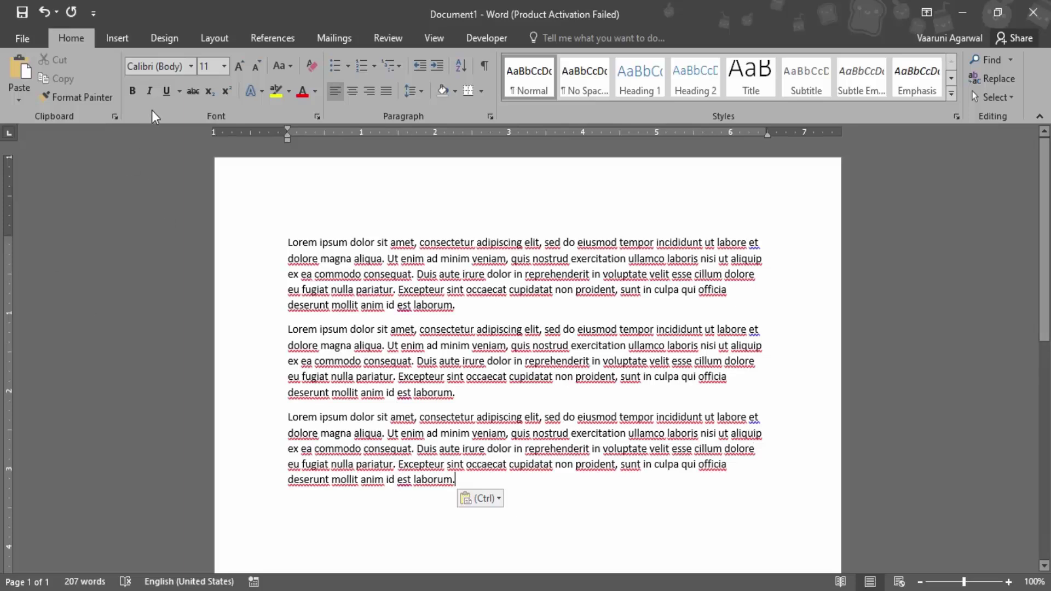
# Step: On the Design tab, browse the Watermark gallery's Confidential, Disclaimers and Urgent presets
pyautogui.click(165, 40)
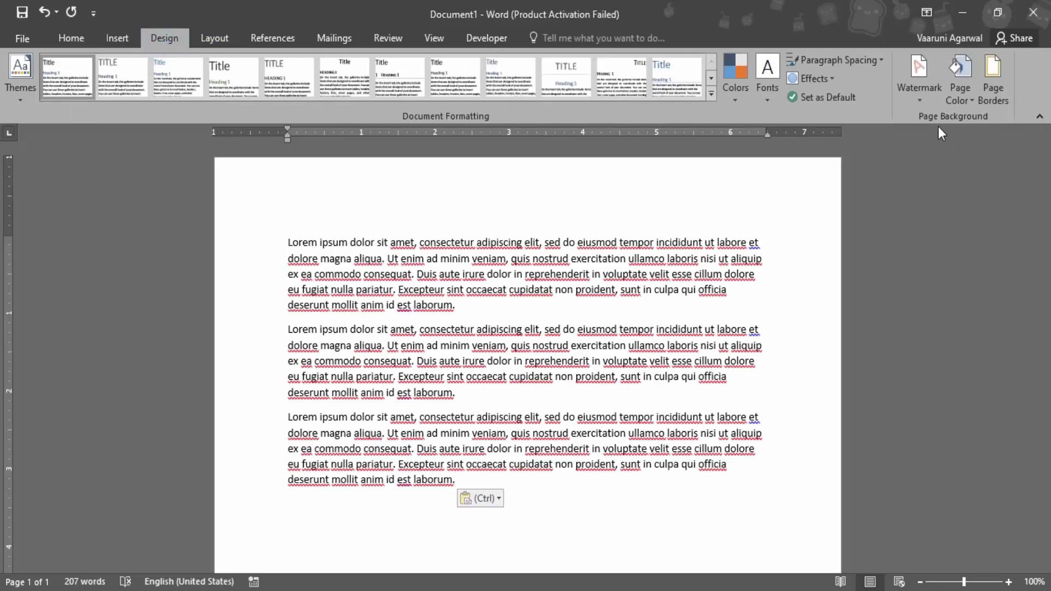
pyautogui.click(929, 95)
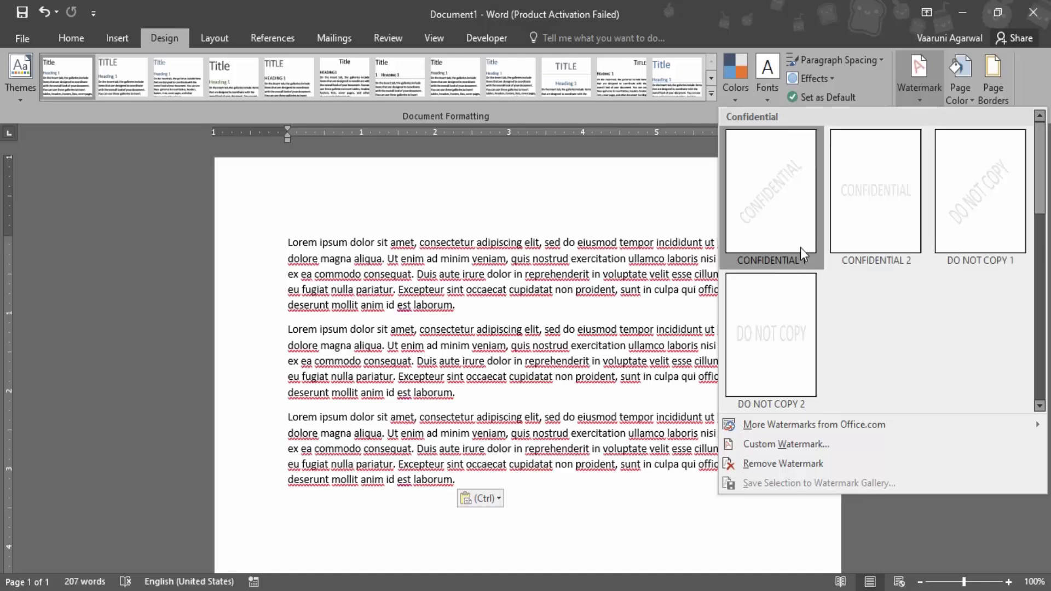
pyautogui.scroll(-5, 821, 290)
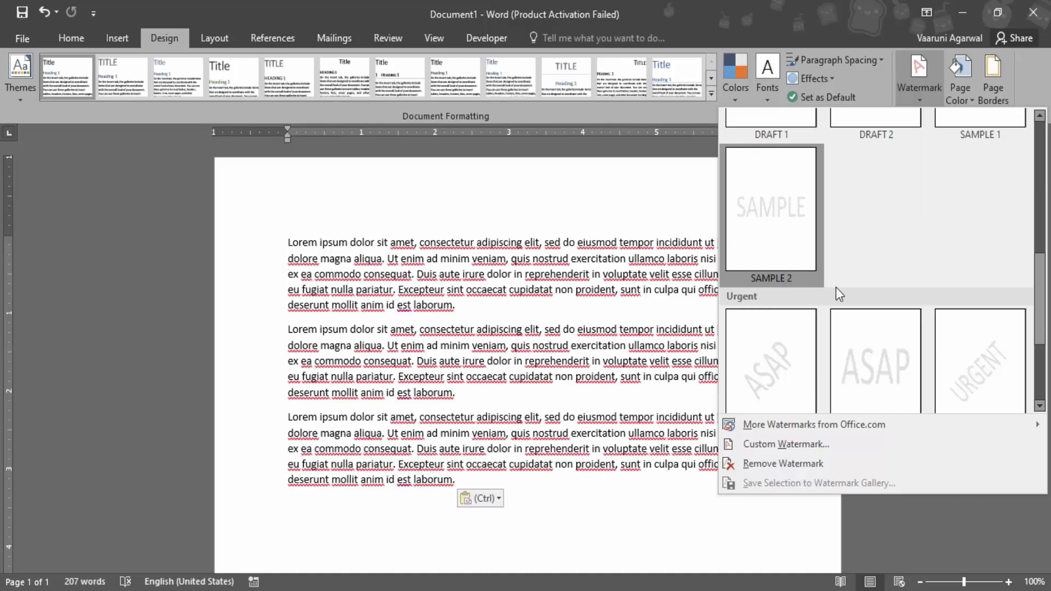
pyautogui.scroll(-3, 958, 301)
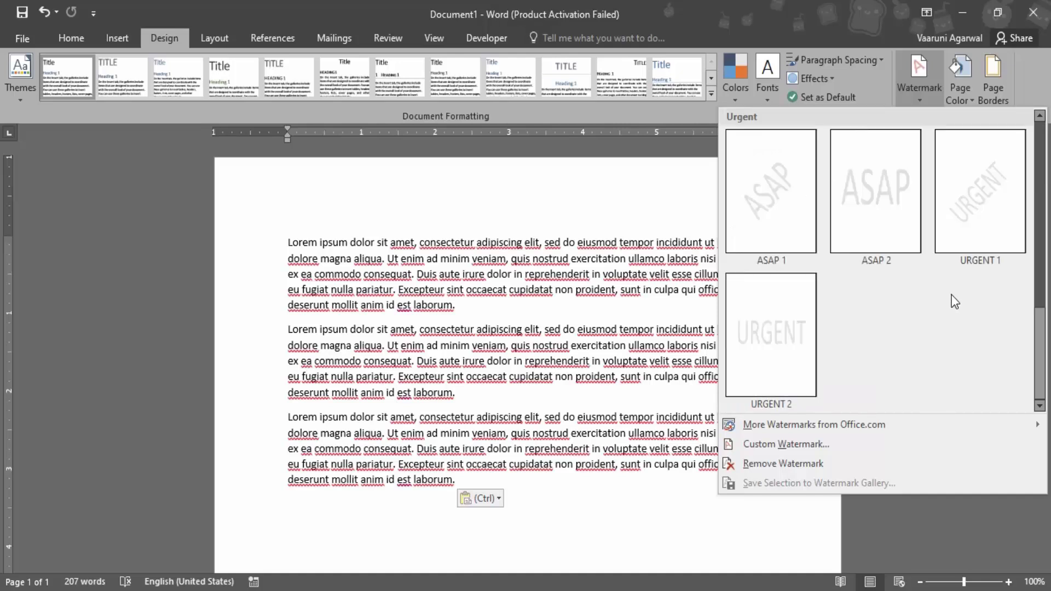
pyautogui.scroll(3, 951, 296)
pyautogui.scroll(-3, 951, 296)
pyautogui.scroll(5, 876, 331)
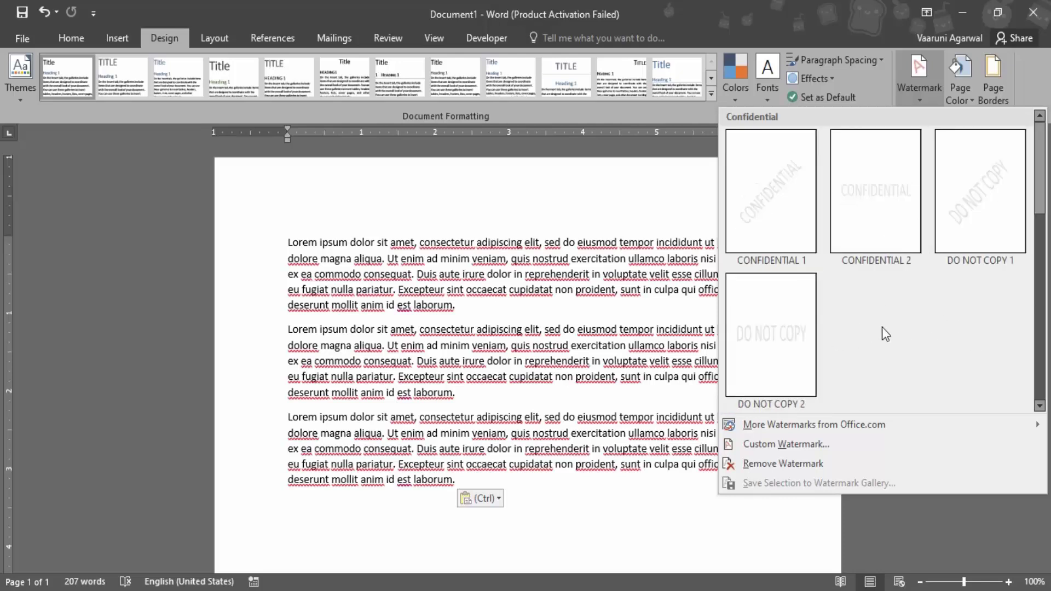
pyautogui.scroll(-5, 882, 331)
pyautogui.scroll(2, 882, 331)
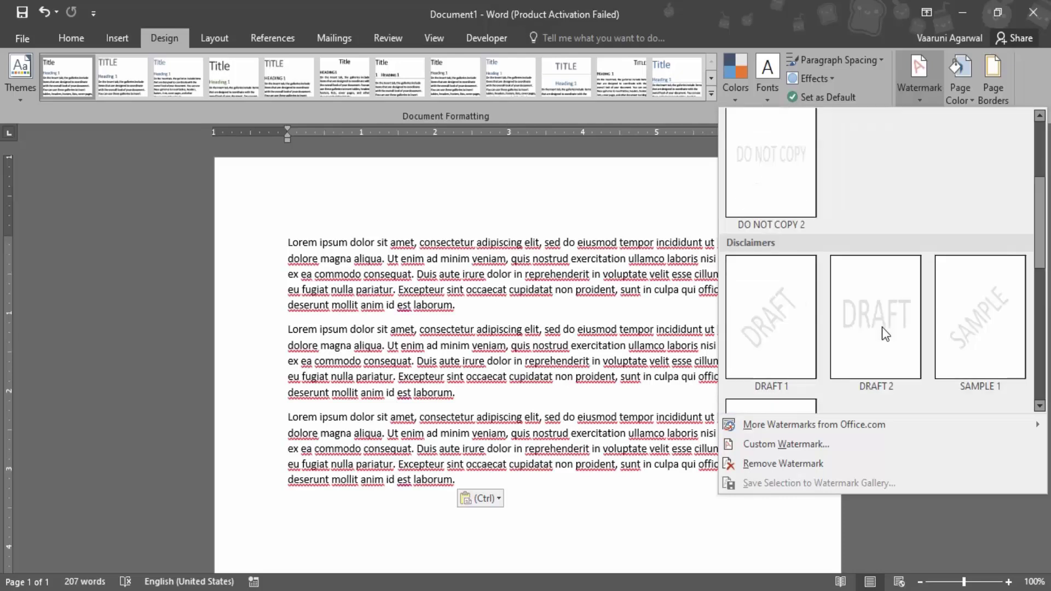
pyautogui.scroll(-2, 882, 333)
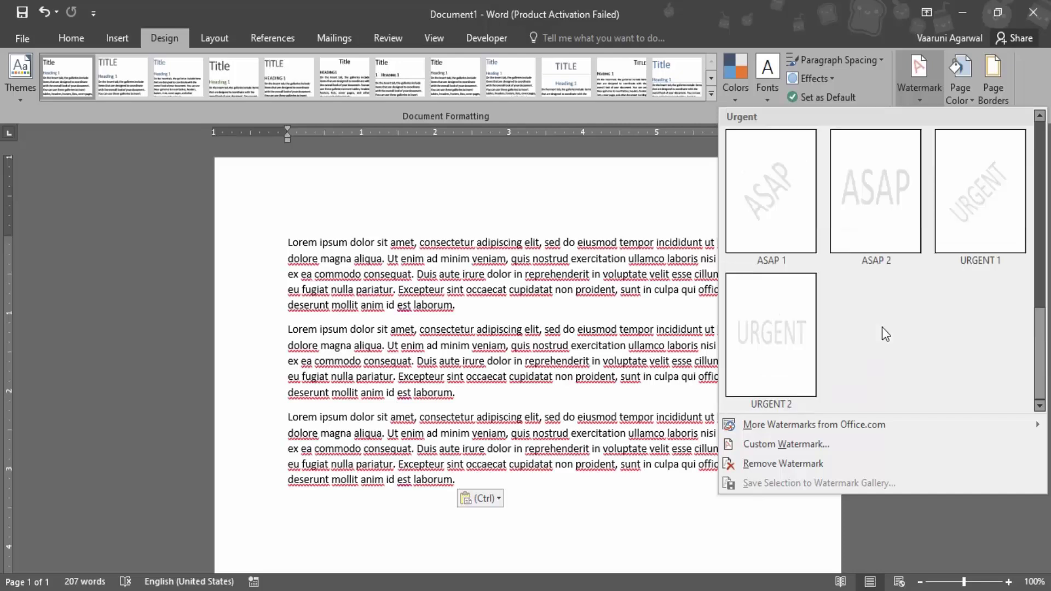
# Step: Apply a washed-out picture watermark using the first Bing 'Apple' image at Auto scale
pyautogui.click(779, 445)
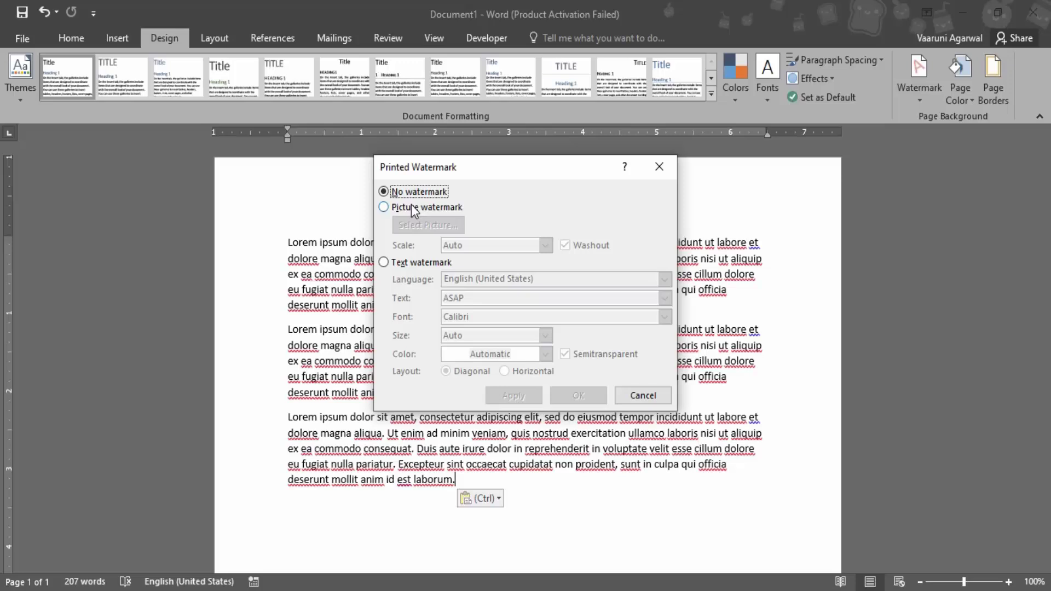
pyautogui.click(412, 209)
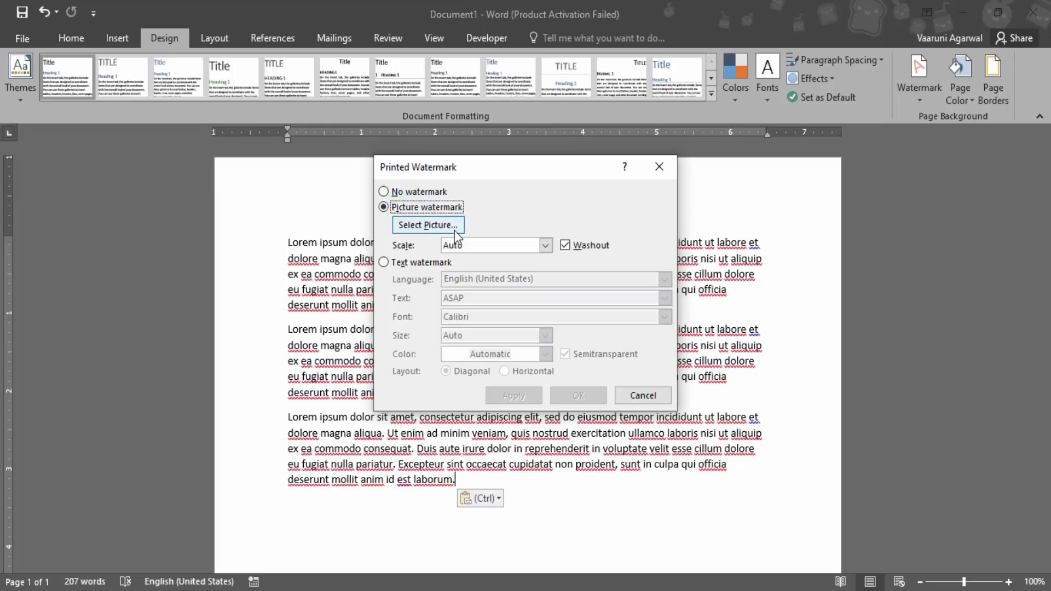
pyautogui.click(455, 230)
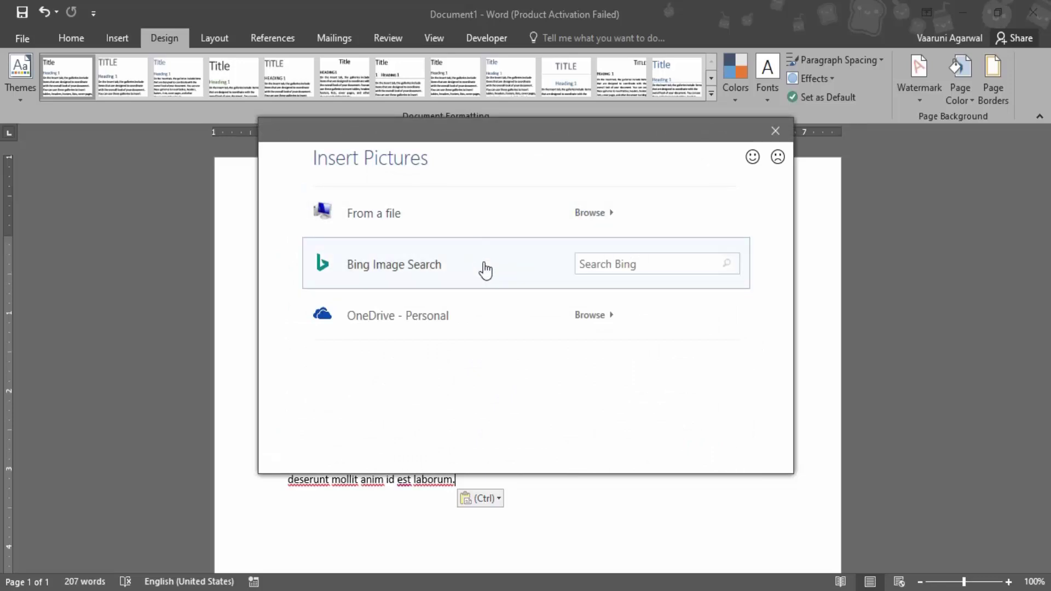
pyautogui.click(448, 262)
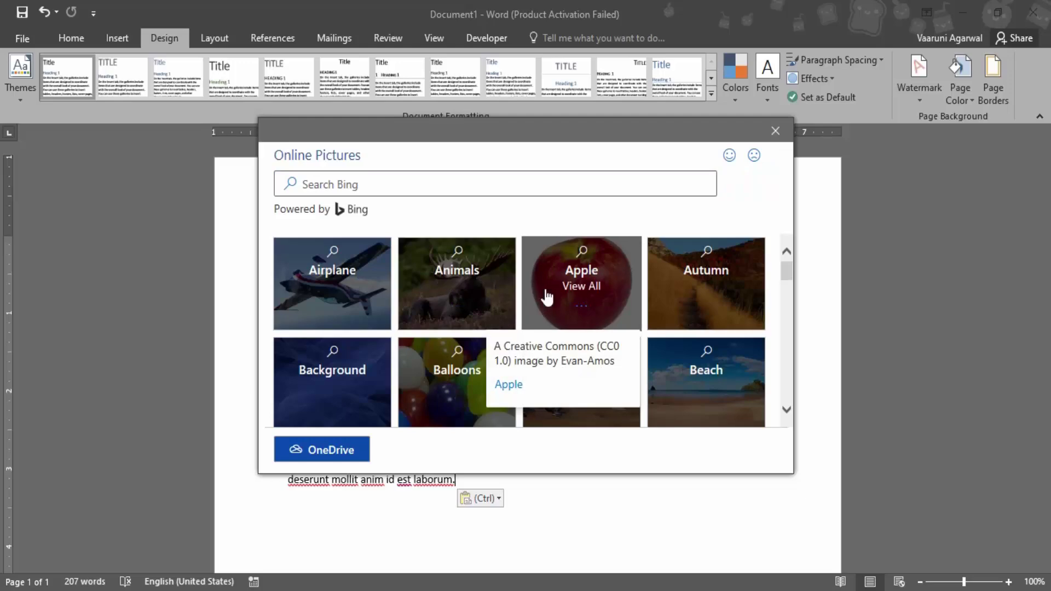
pyautogui.click(597, 286)
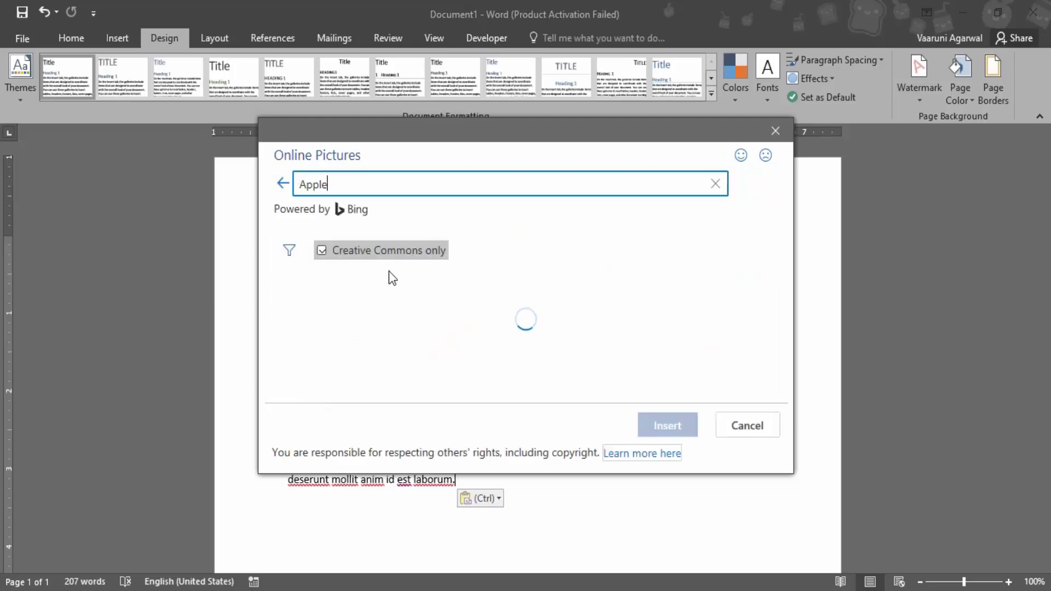
pyautogui.click(328, 340)
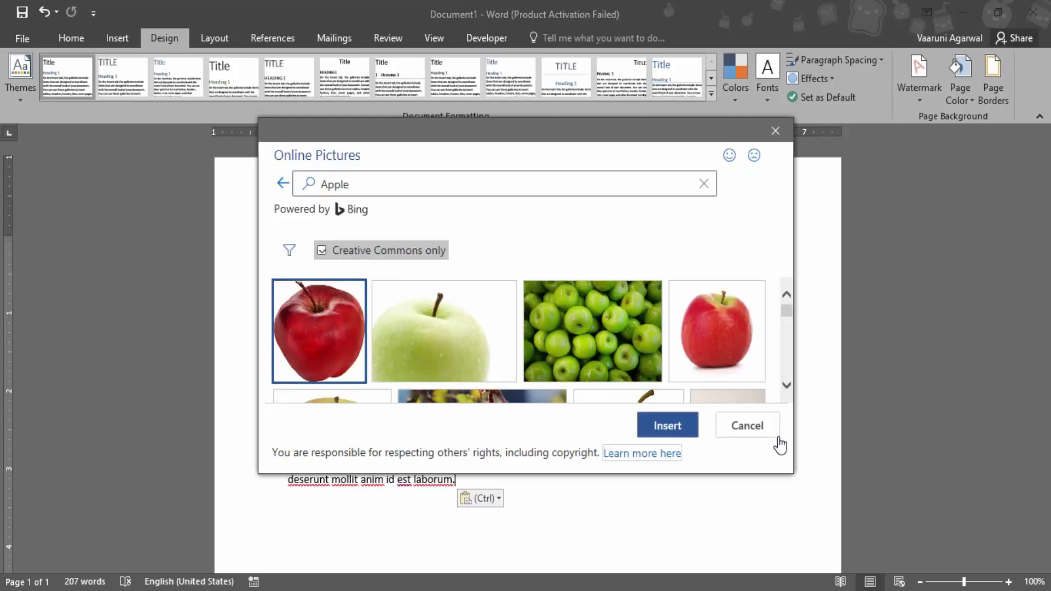
pyautogui.click(679, 427)
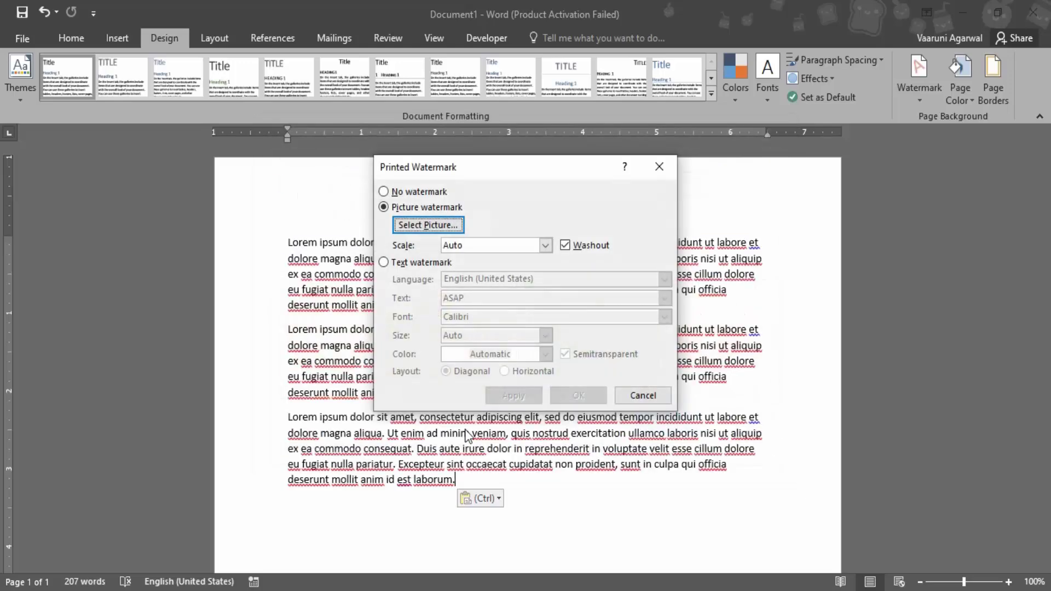
pyautogui.click(545, 246)
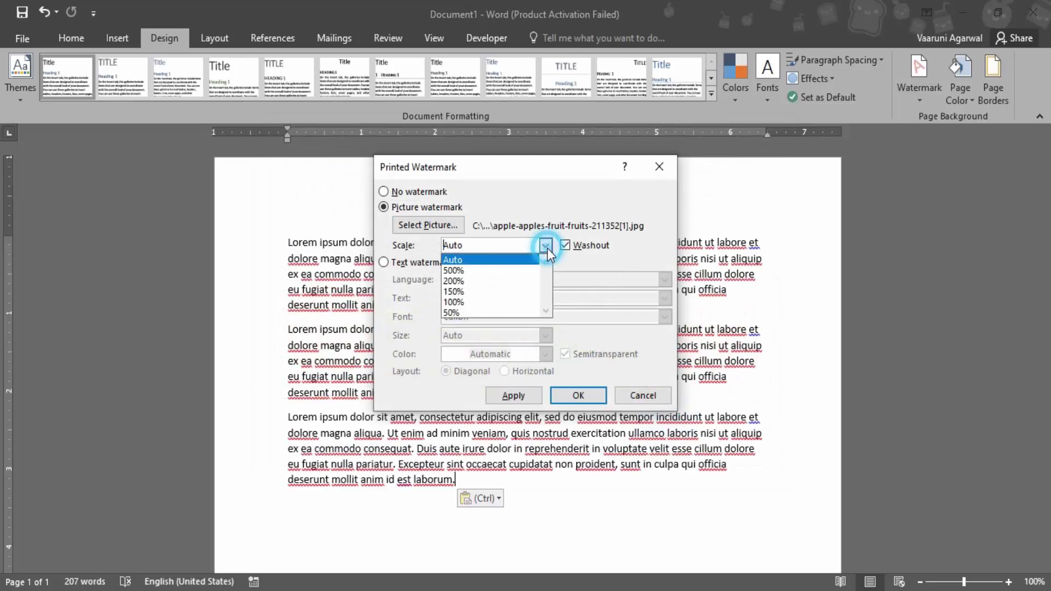
pyautogui.click(487, 261)
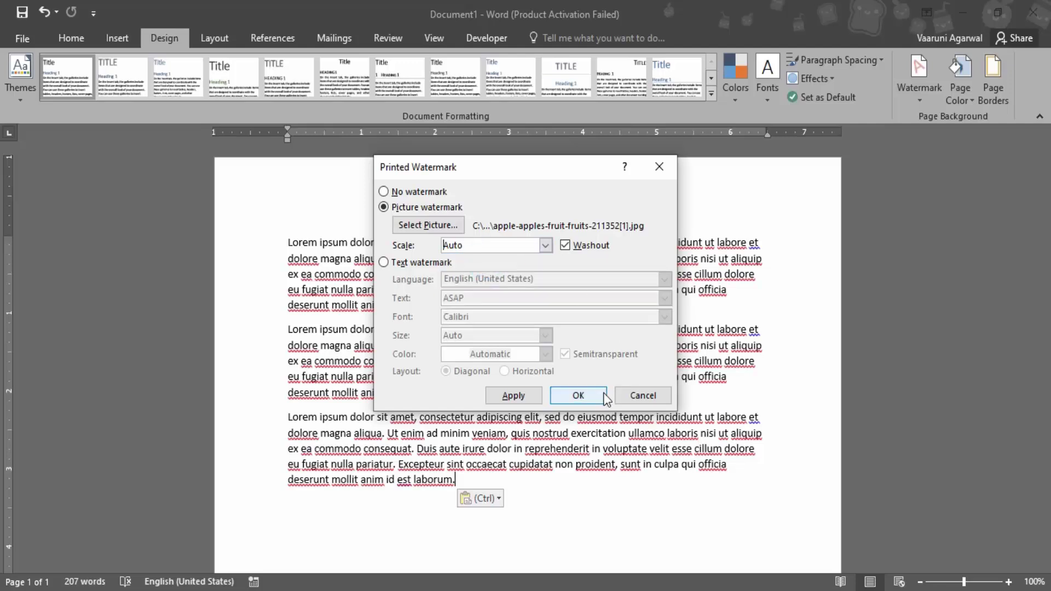
pyautogui.click(587, 396)
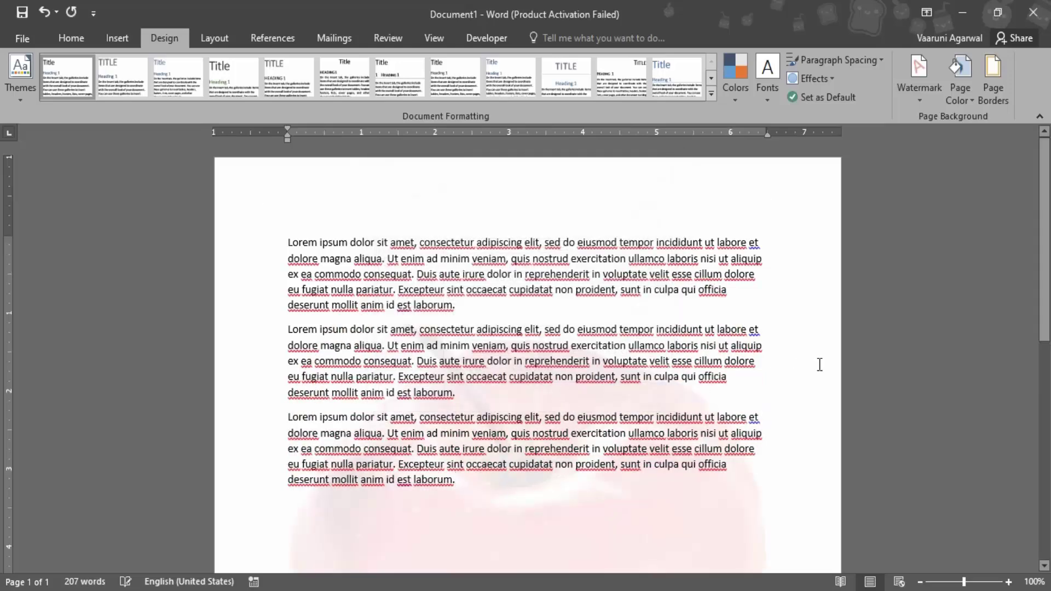
# Step: Scroll through the document and place the insertion point at the end of the last paragraph
pyautogui.scroll(-5, 819, 364)
pyautogui.scroll(-3, 820, 364)
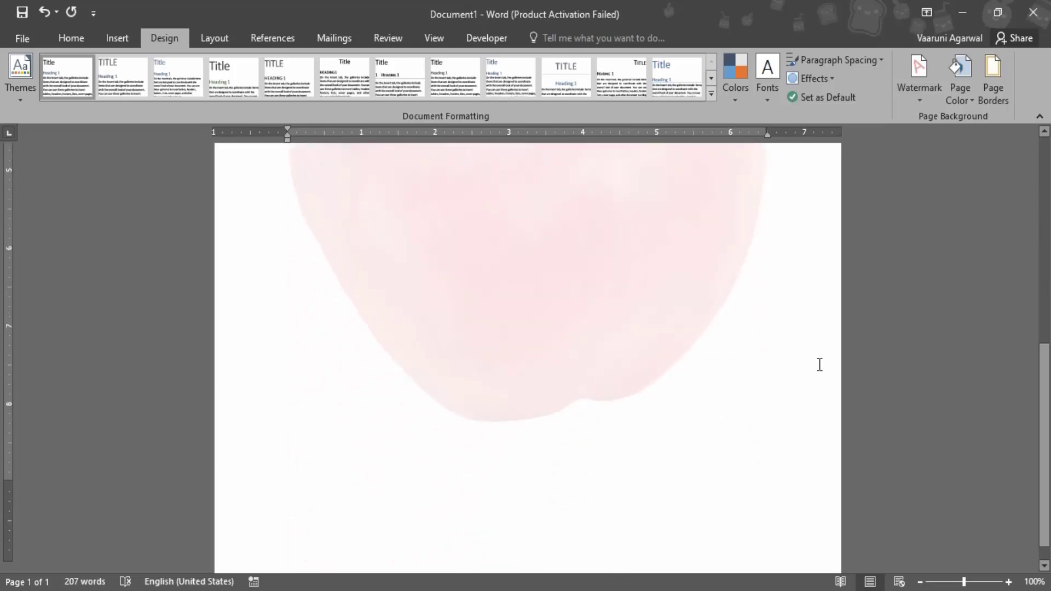
pyautogui.scroll(5, 820, 365)
pyautogui.click(513, 366)
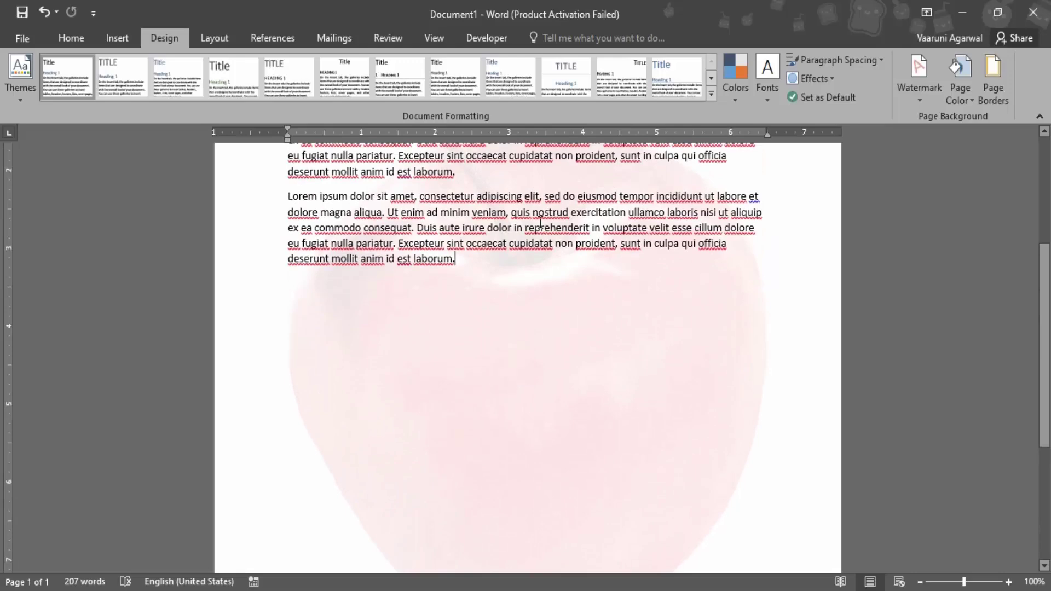
pyautogui.scroll(-3, 629, 380)
pyautogui.scroll(6, 629, 380)
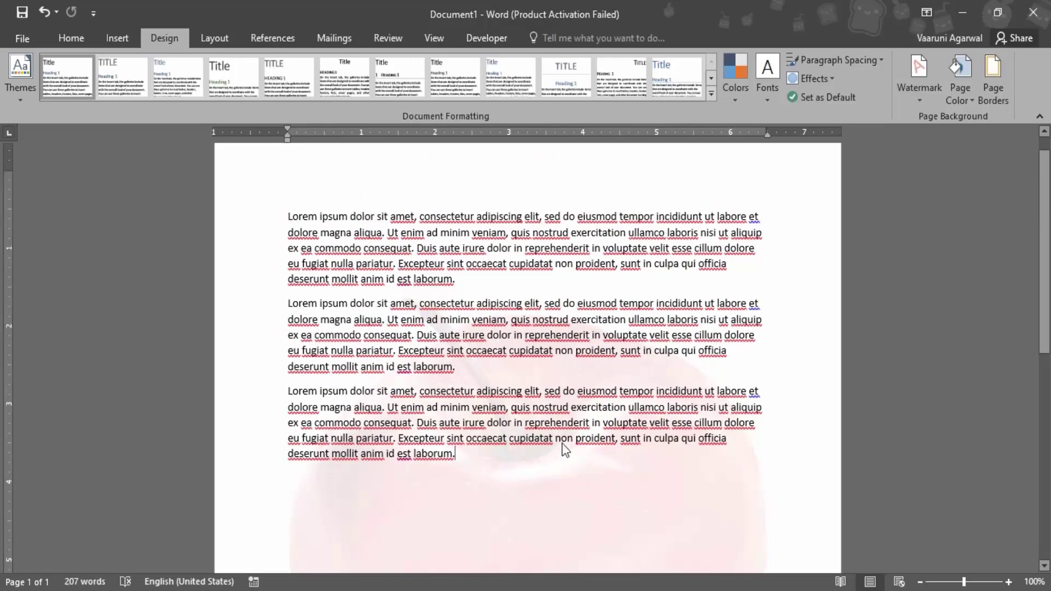
pyautogui.scroll(-2, 563, 448)
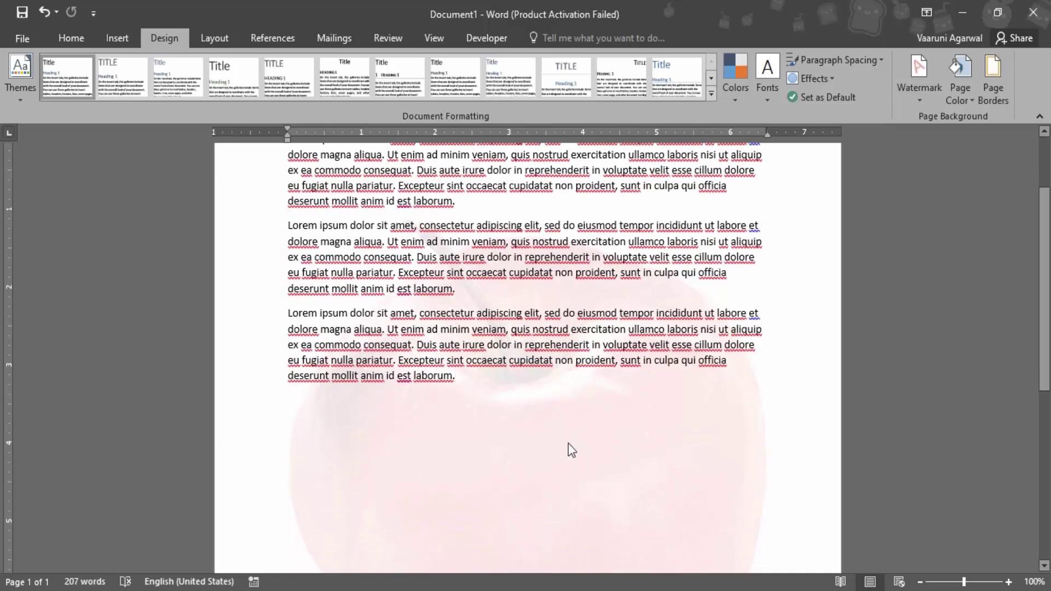
pyautogui.scroll(-7, 568, 448)
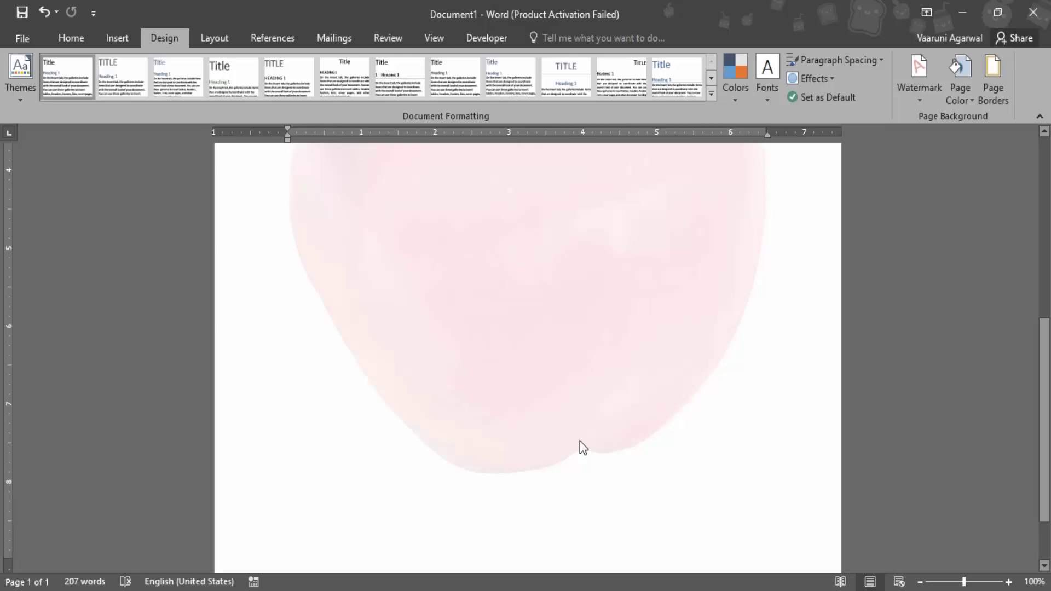
pyautogui.scroll(9, 580, 441)
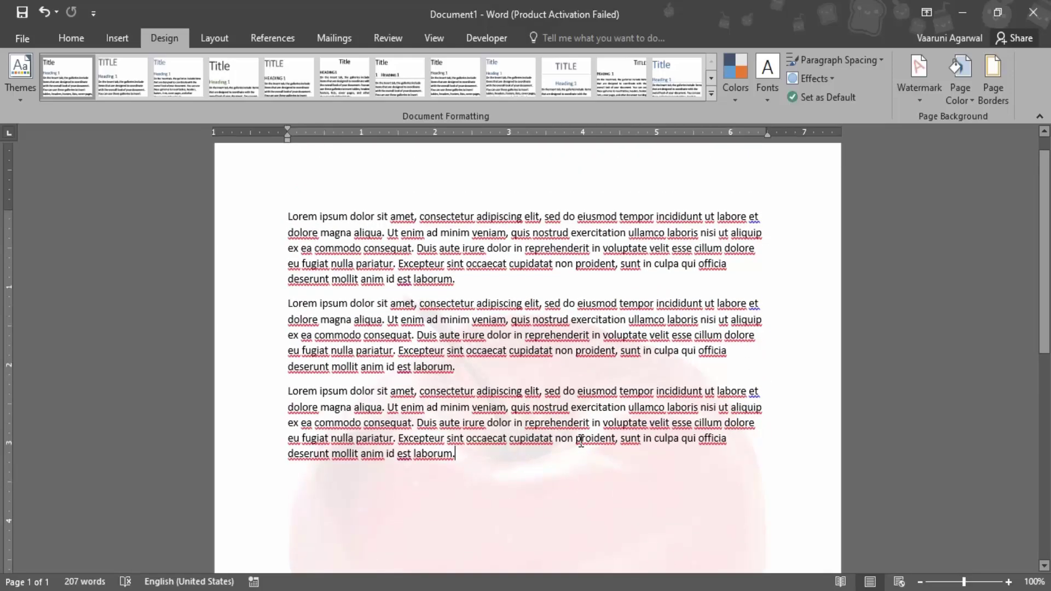
pyautogui.scroll(-4, 580, 442)
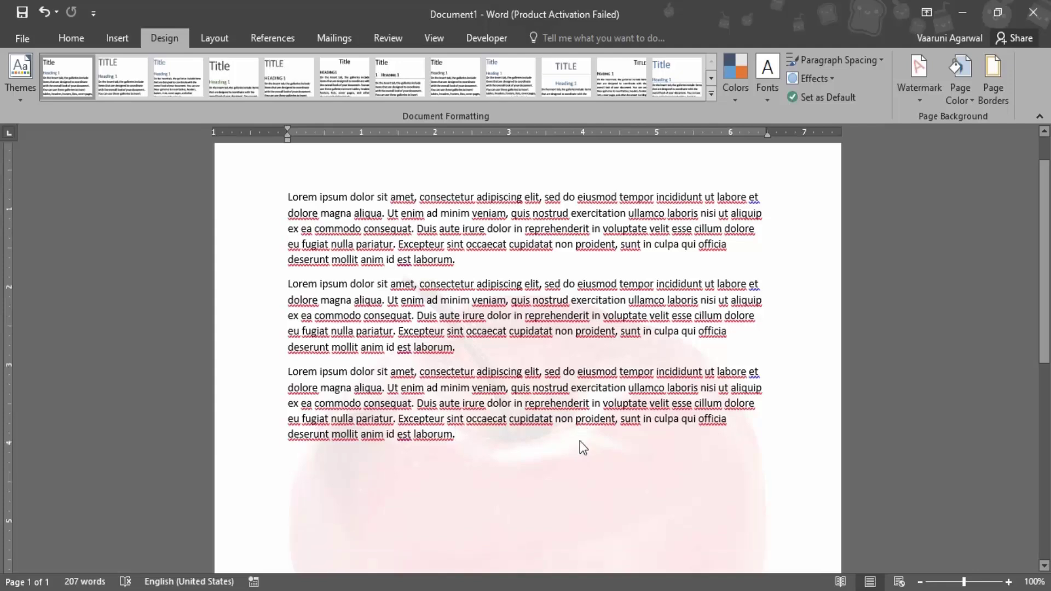
pyautogui.tripleClick(564, 353)
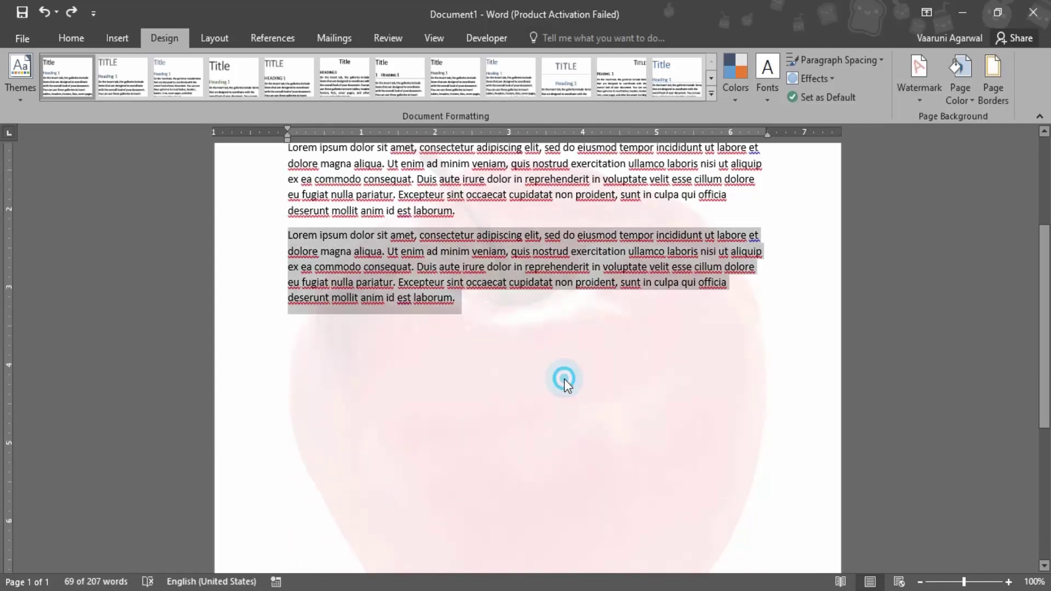
pyautogui.click(565, 380)
# Step: Remove the apple watermark, restore it with Ctrl+Z, and reopen the Watermark gallery
pyautogui.click(923, 90)
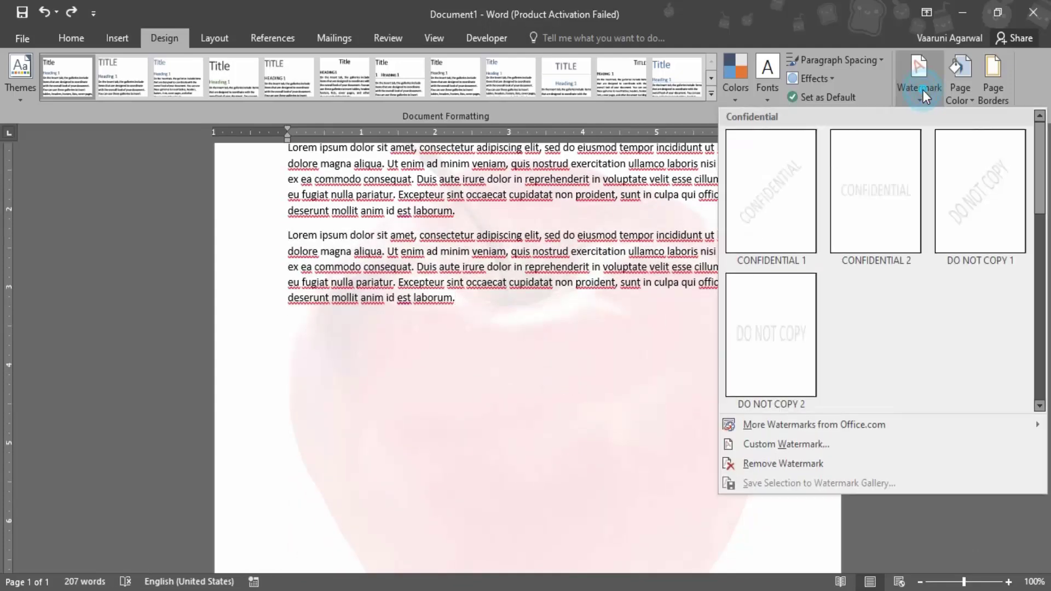
pyautogui.click(799, 456)
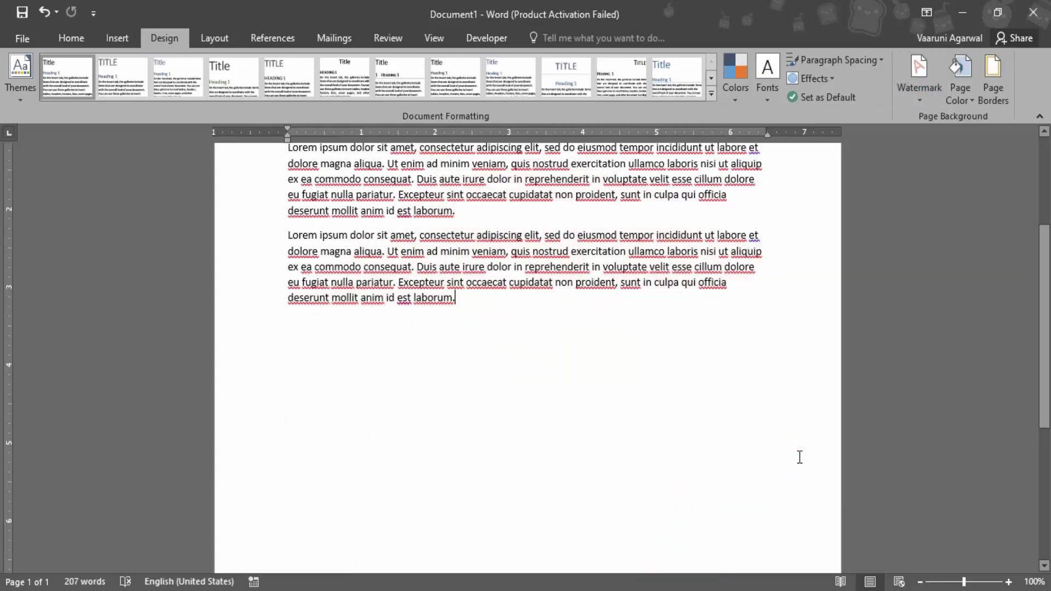
pyautogui.hotkey('ctrl', 'z')
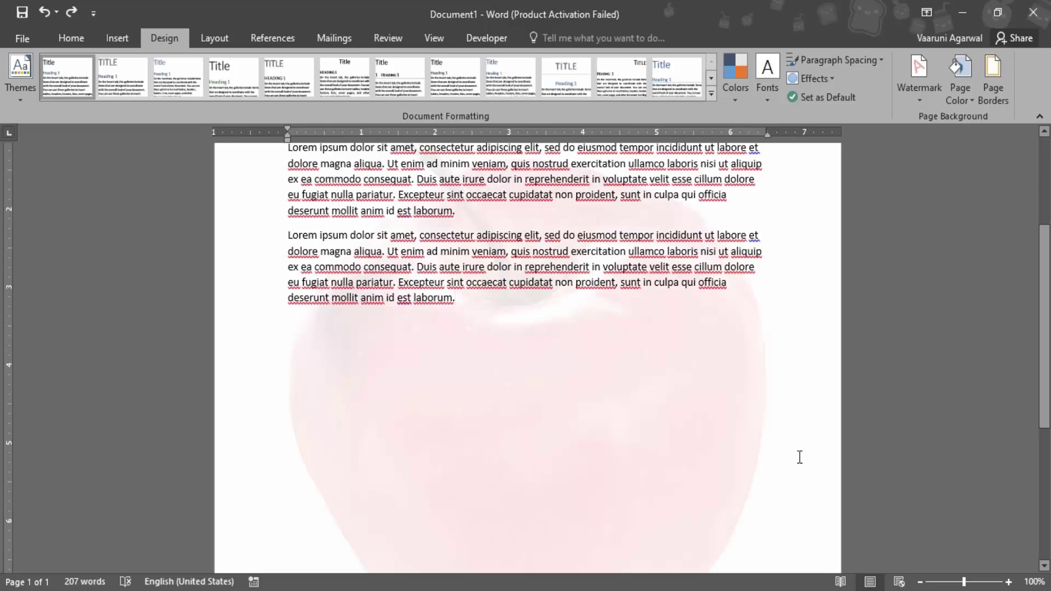
pyautogui.click(926, 84)
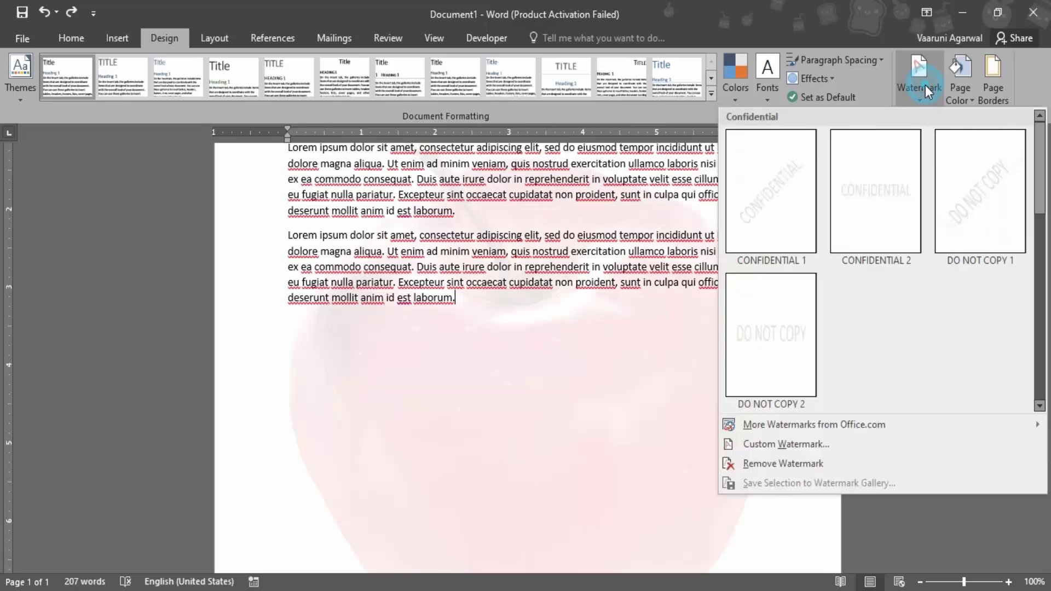
# Step: Set the apple picture watermark's scale to 100% and apply it
pyautogui.click(833, 438)
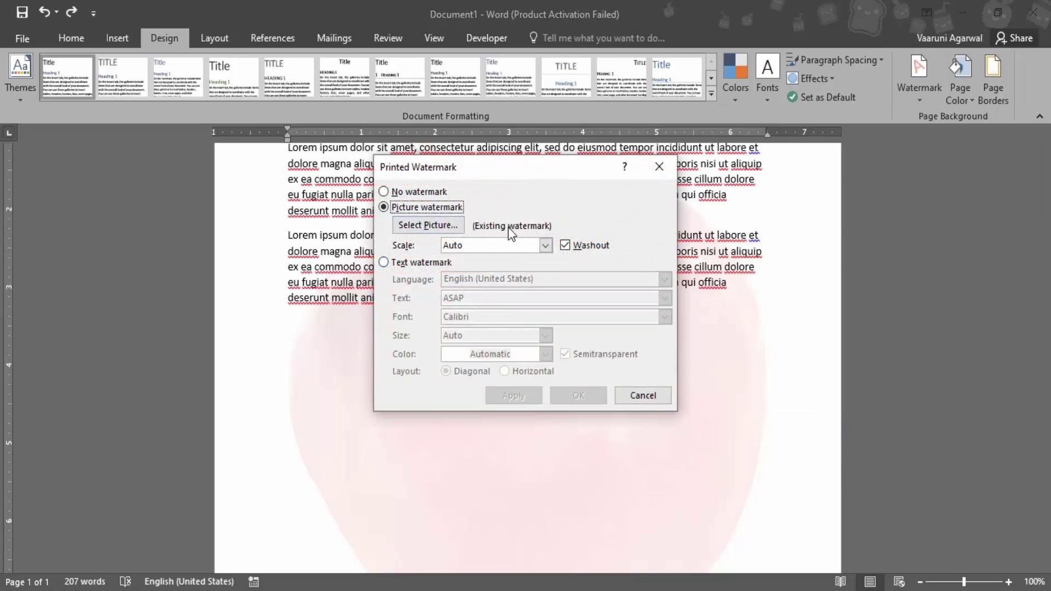
pyautogui.click(548, 243)
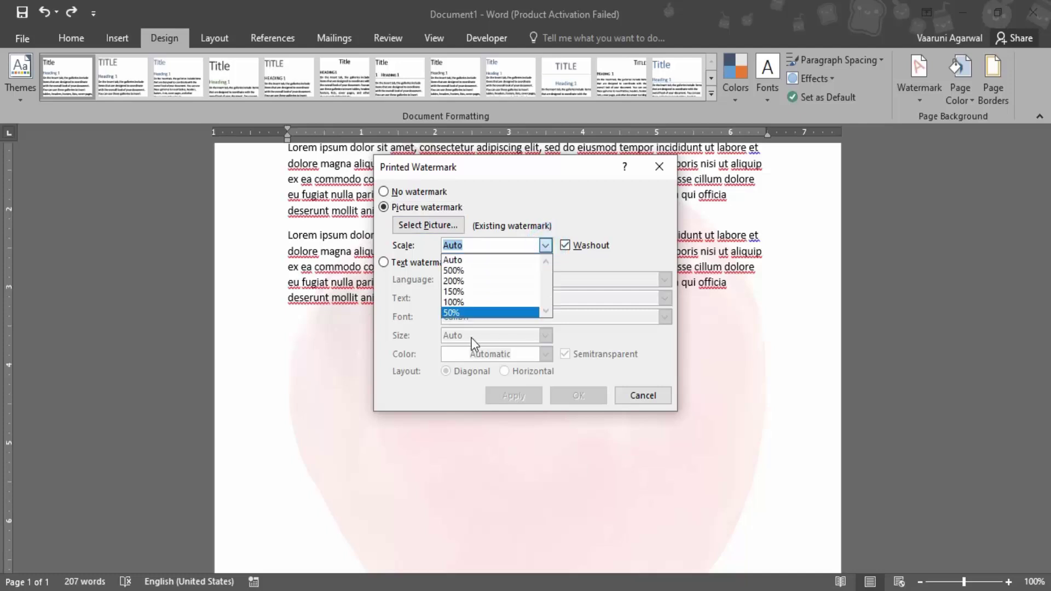
pyautogui.click(459, 298)
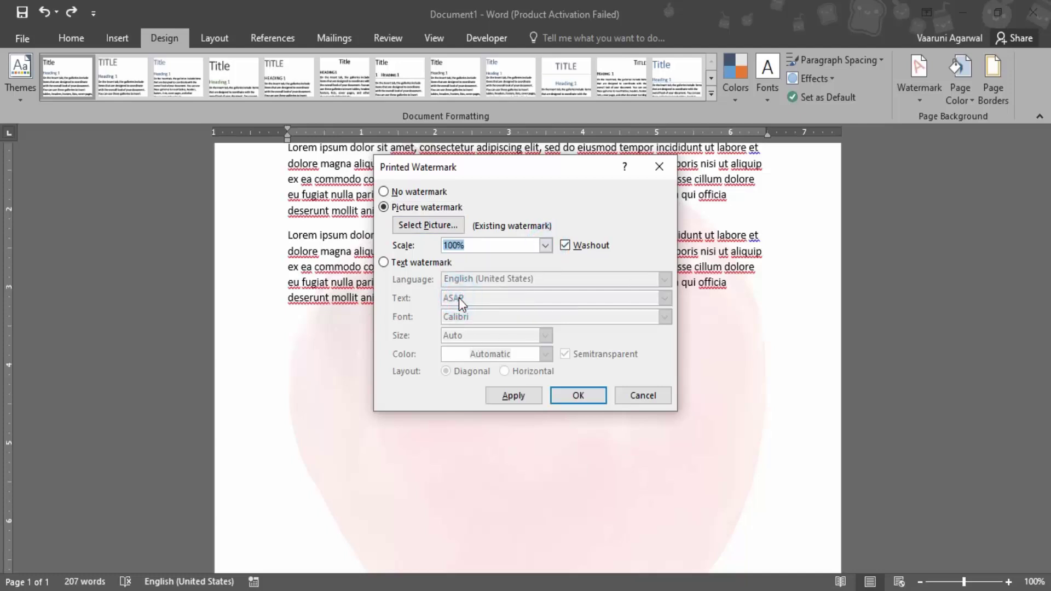
pyautogui.click(506, 396)
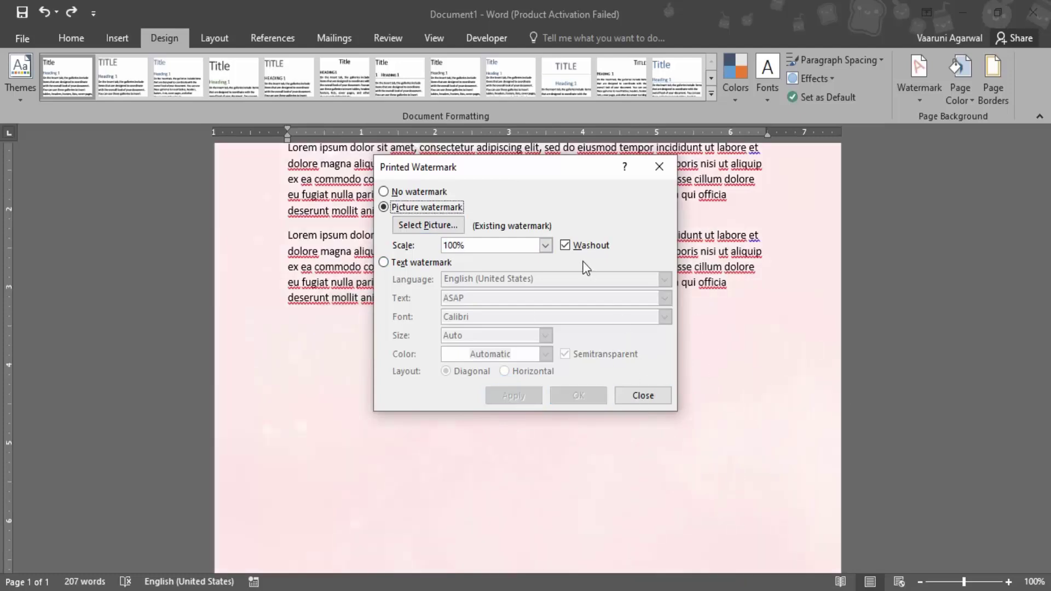
# Step: Reapply the picture watermark at 50% scale, then select Text watermark and close the dialog
pyautogui.click(545, 166)
pyautogui.moveTo(548, 179); pyautogui.dragTo(553, 310)
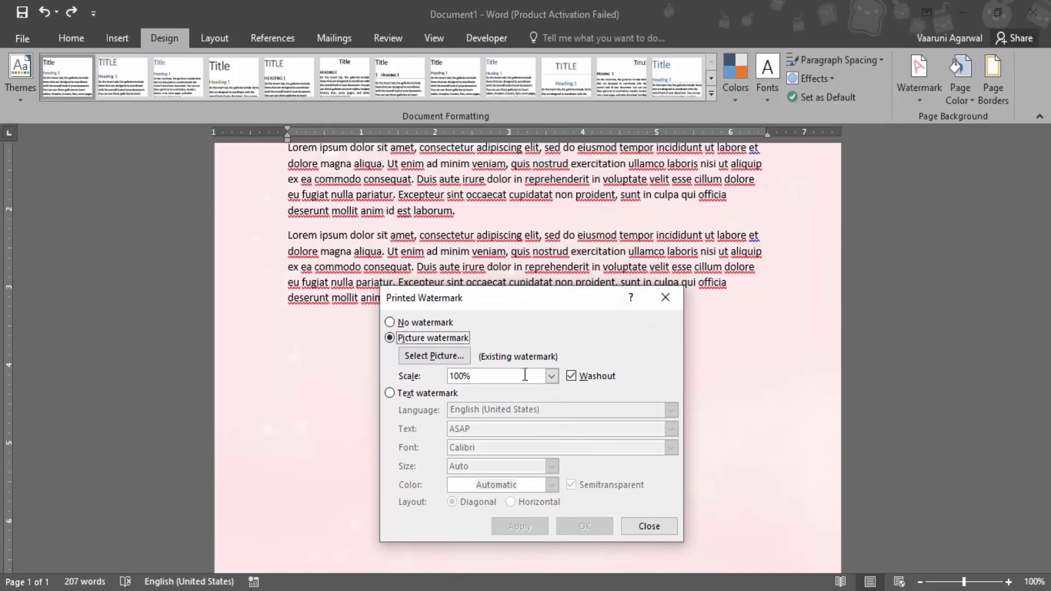
pyautogui.click(551, 375)
pyautogui.click(471, 439)
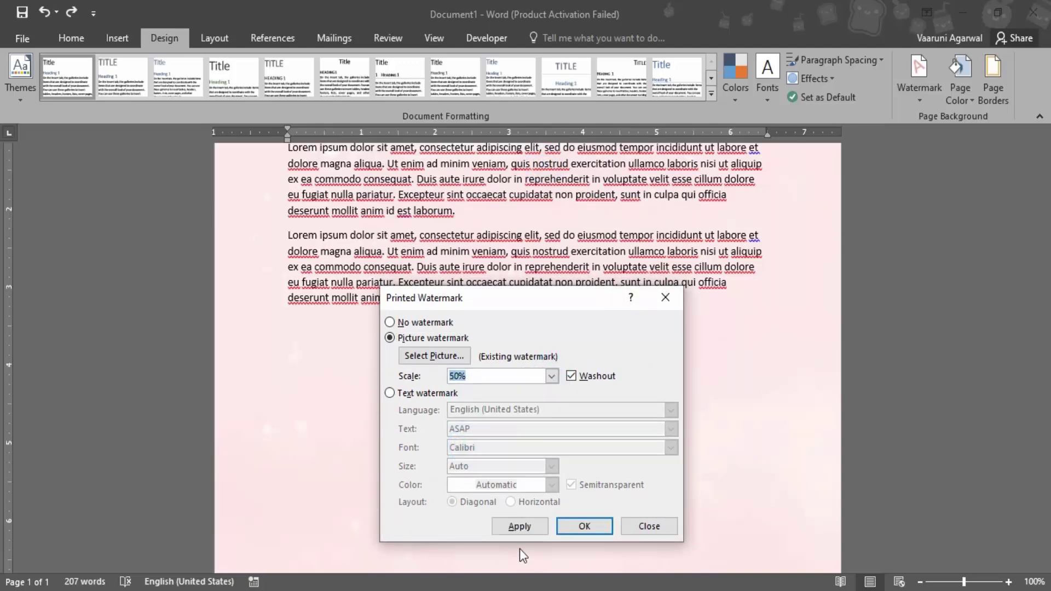
pyautogui.click(510, 526)
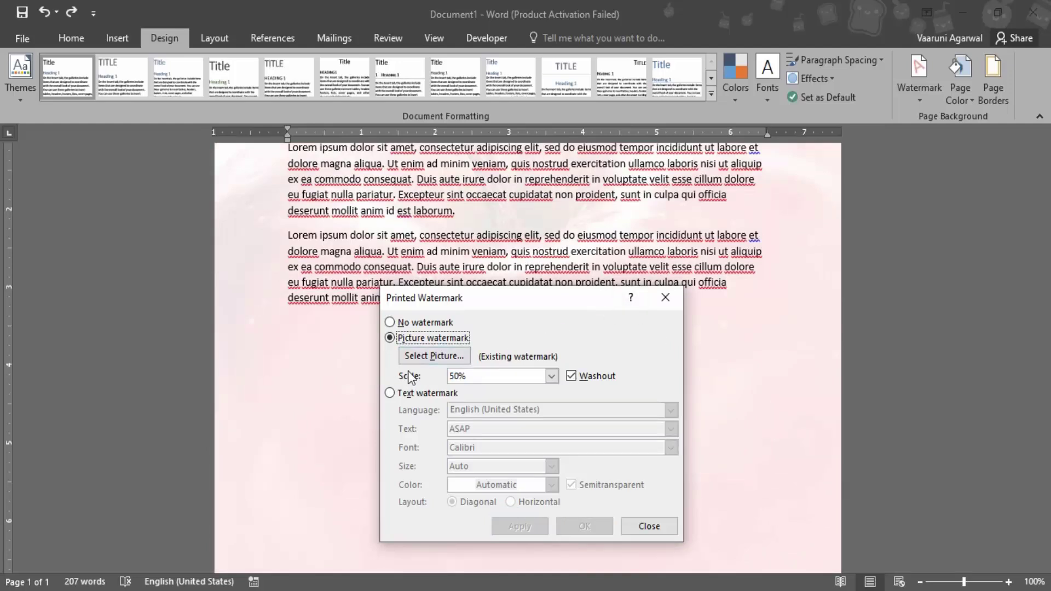
pyautogui.click(396, 397)
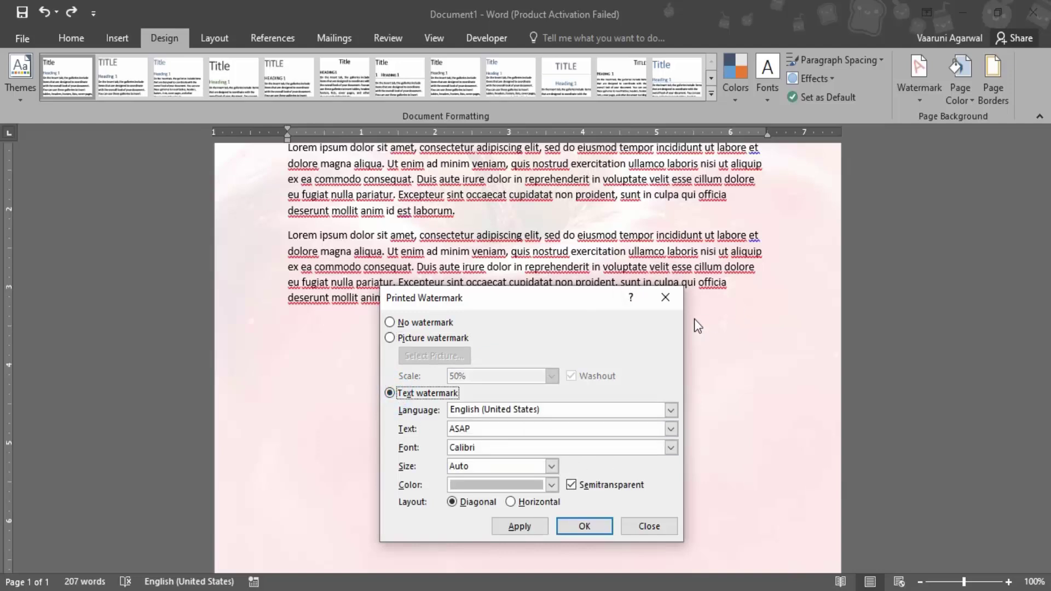
pyautogui.click(674, 304)
# Step: Remove the picture watermark and start a custom text watermark reading 'Sample Document only'
pyautogui.click(908, 77)
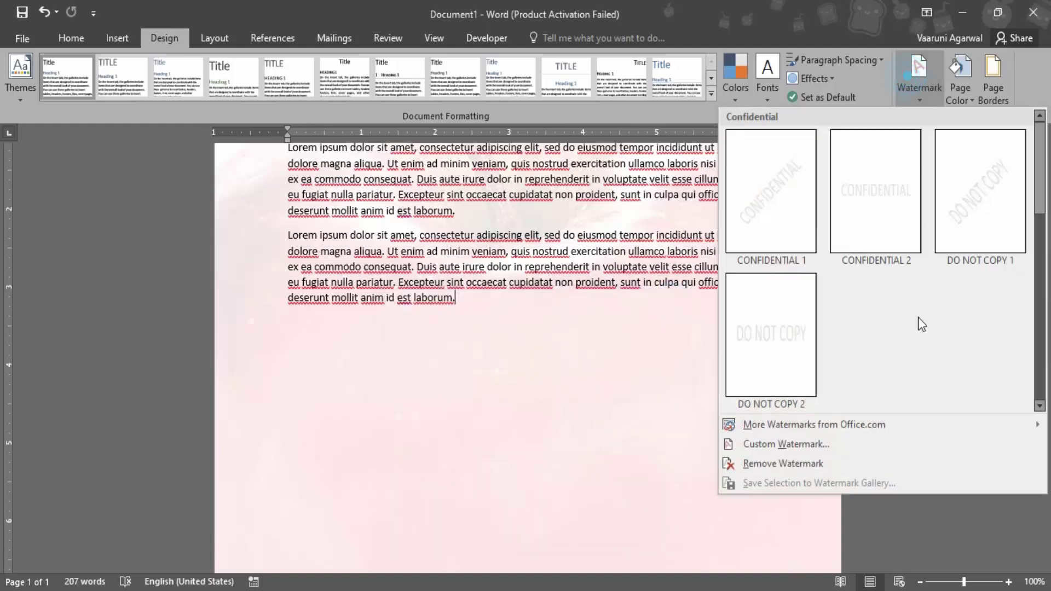
pyautogui.click(832, 461)
pyautogui.click(922, 73)
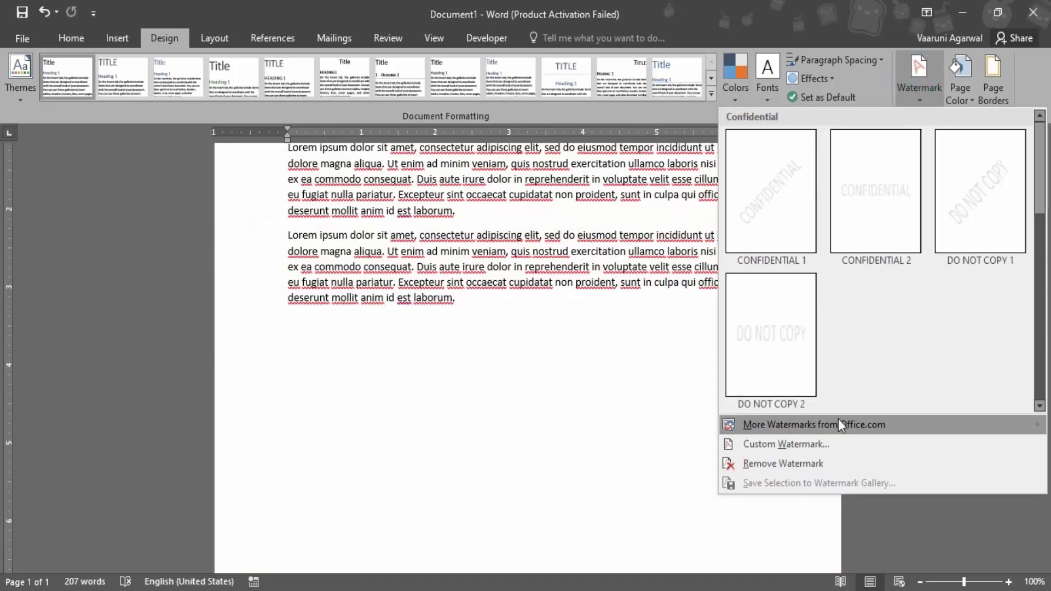
pyautogui.click(810, 445)
pyautogui.click(390, 394)
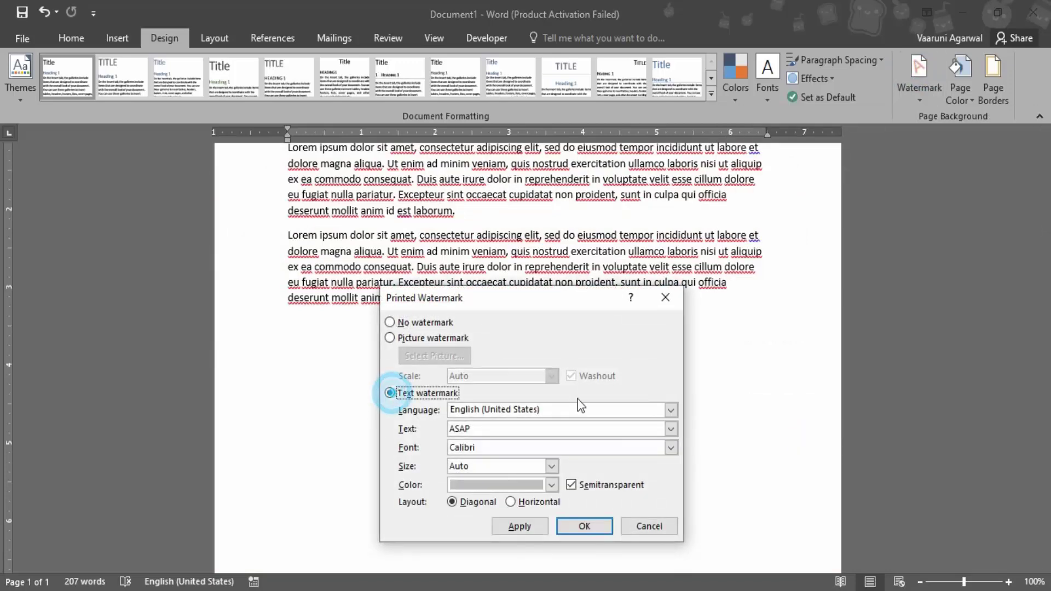
pyautogui.moveTo(594, 300); pyautogui.dragTo(661, 175)
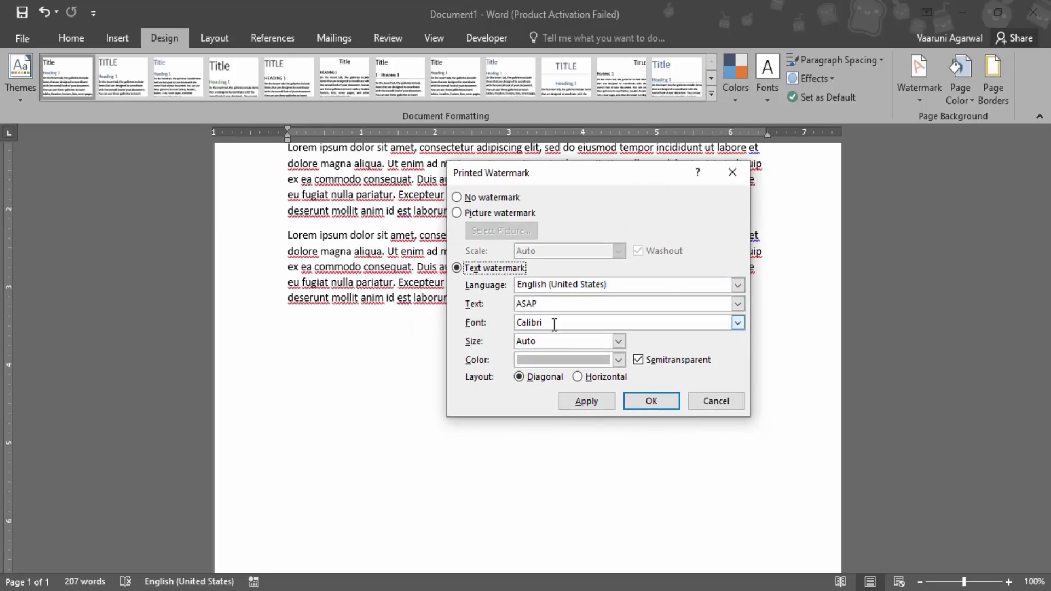
pyautogui.doubleClick(556, 305)
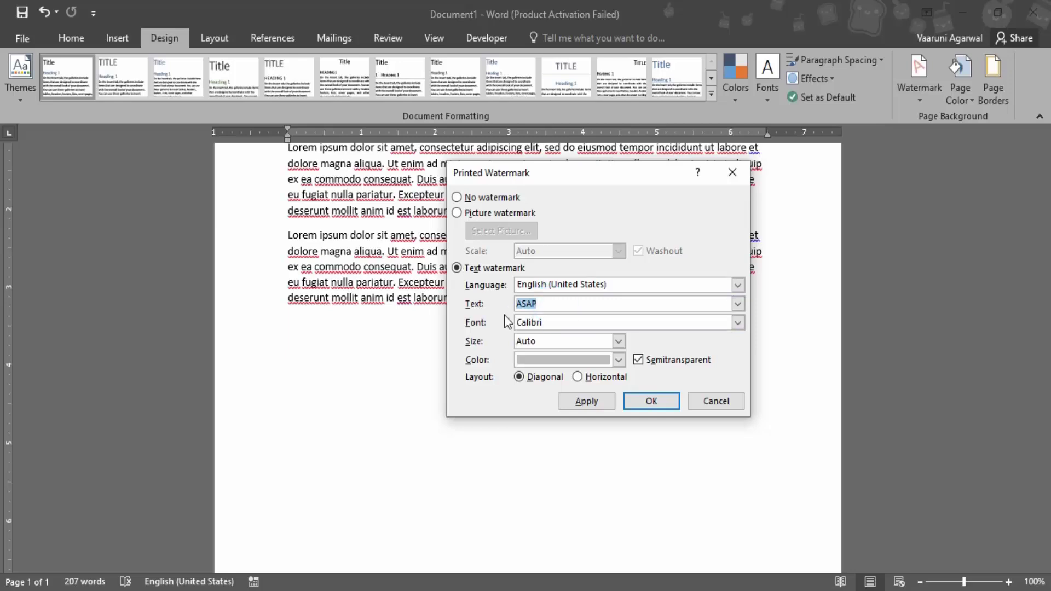
pyautogui.write('Sample Document only')
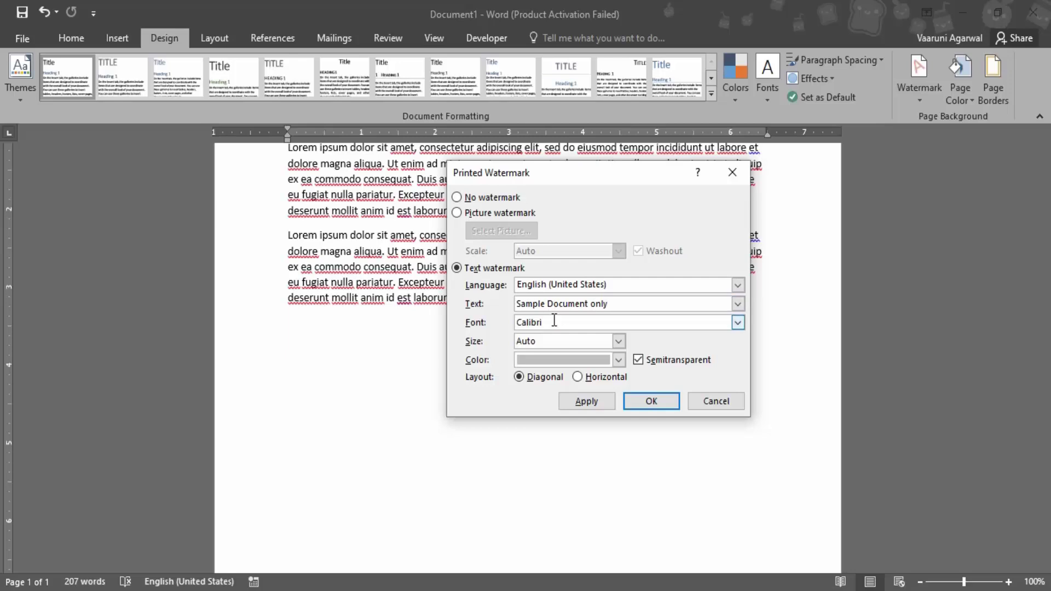
# Step: Give the 'Sample Document only' watermark the Calisto MT font at size 900
pyautogui.click(553, 321)
pyautogui.click(738, 323)
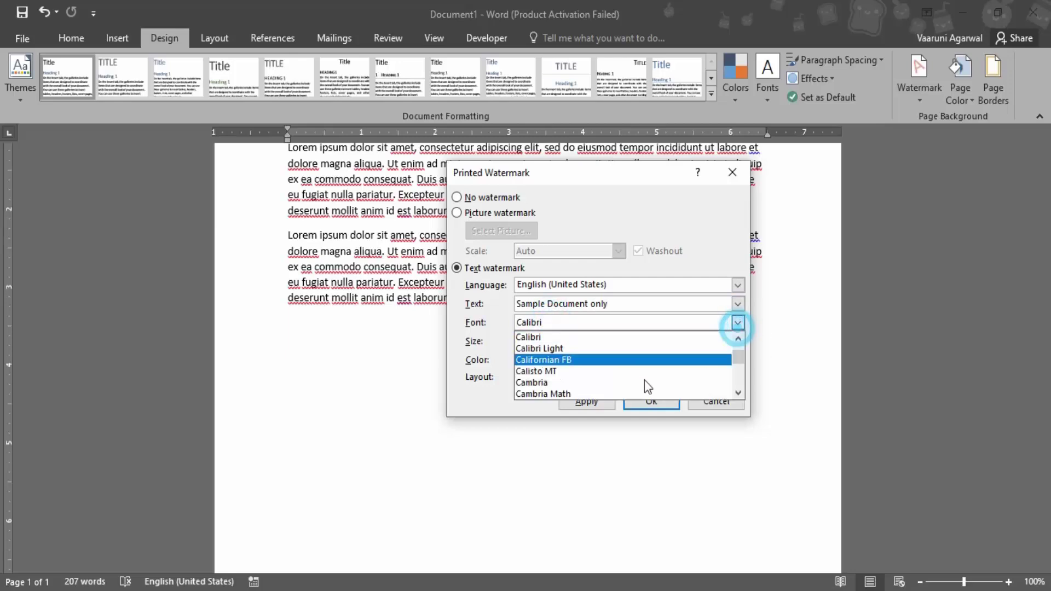
pyautogui.click(560, 370)
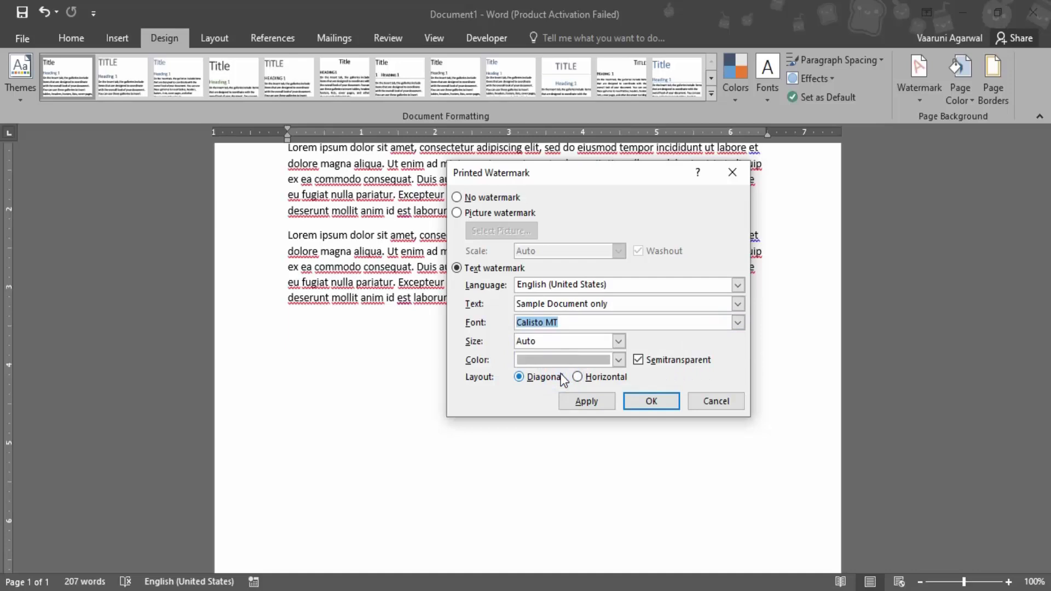
pyautogui.click(618, 341)
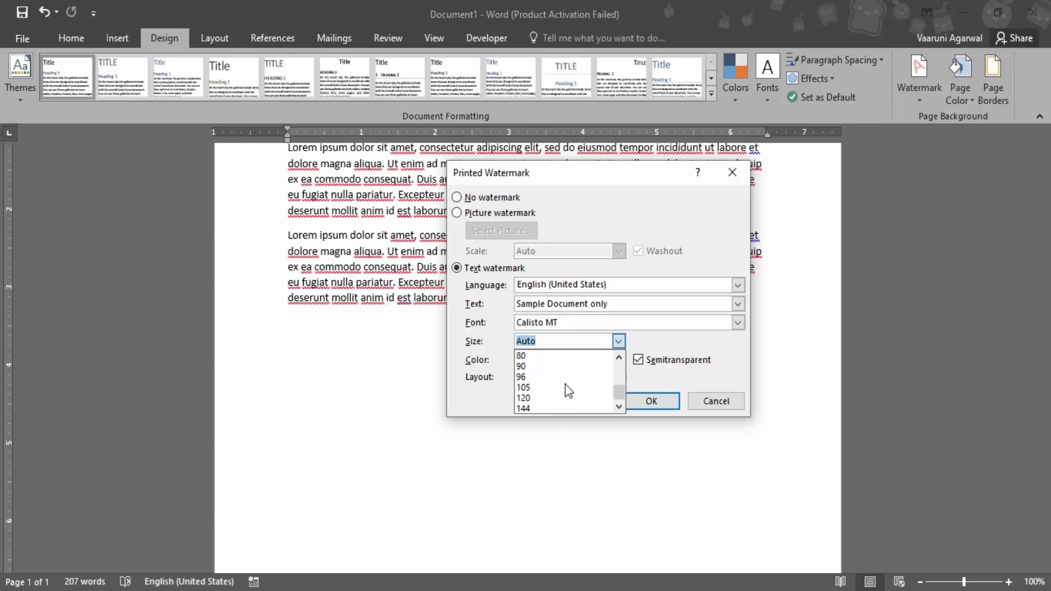
pyautogui.click(573, 354)
pyautogui.click(568, 341)
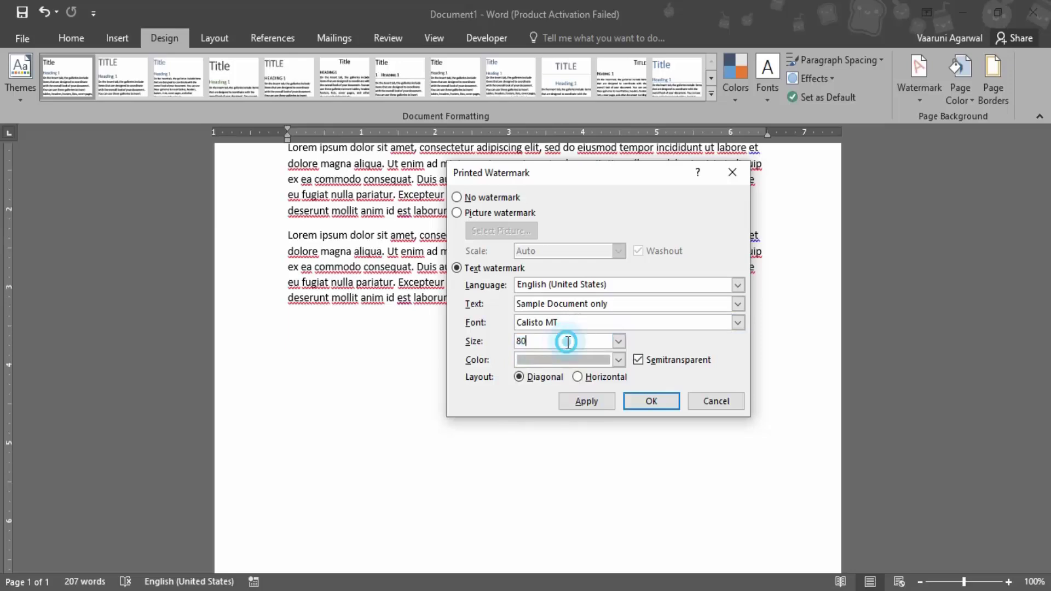
pyautogui.press('BackSpace')
pyautogui.press('BackSpace')
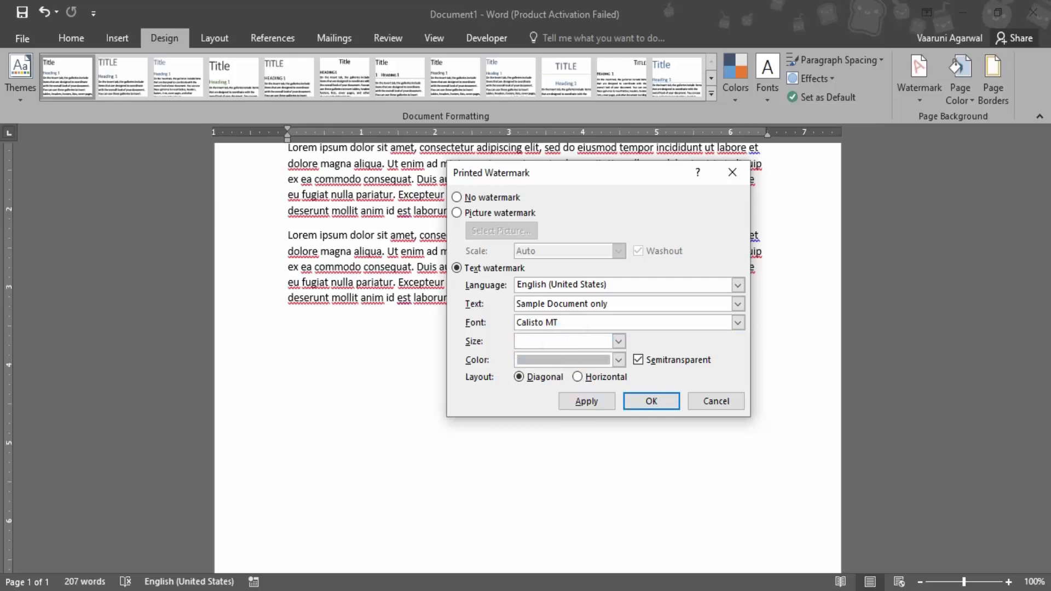
pyautogui.write('900')
# Step: Apply the Horizontal layout, then switch back and apply the Diagonal layout
pyautogui.click(577, 377)
pyautogui.click(596, 402)
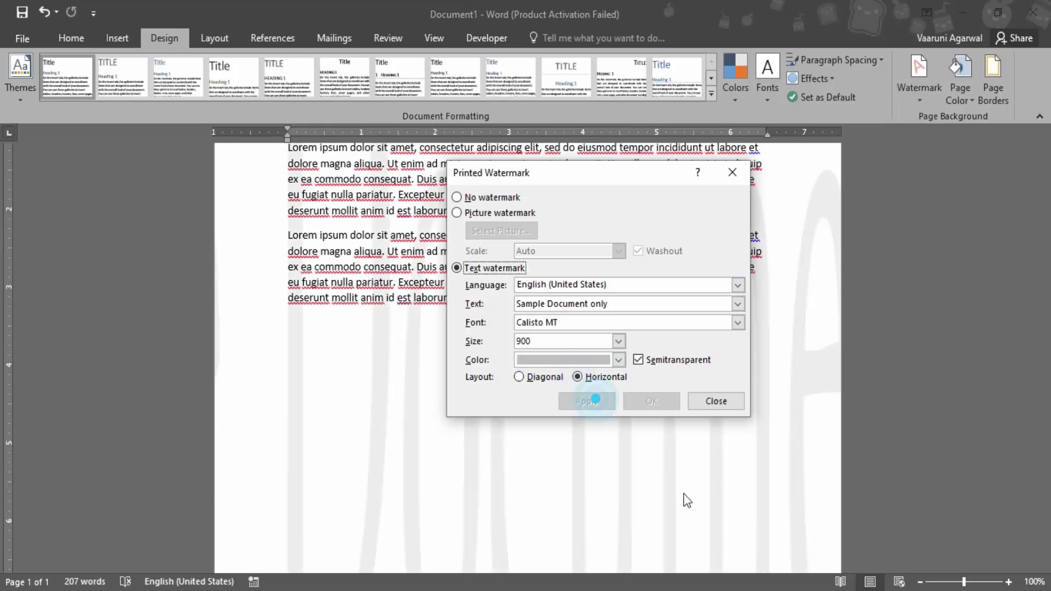
pyautogui.click(519, 376)
pyautogui.click(587, 401)
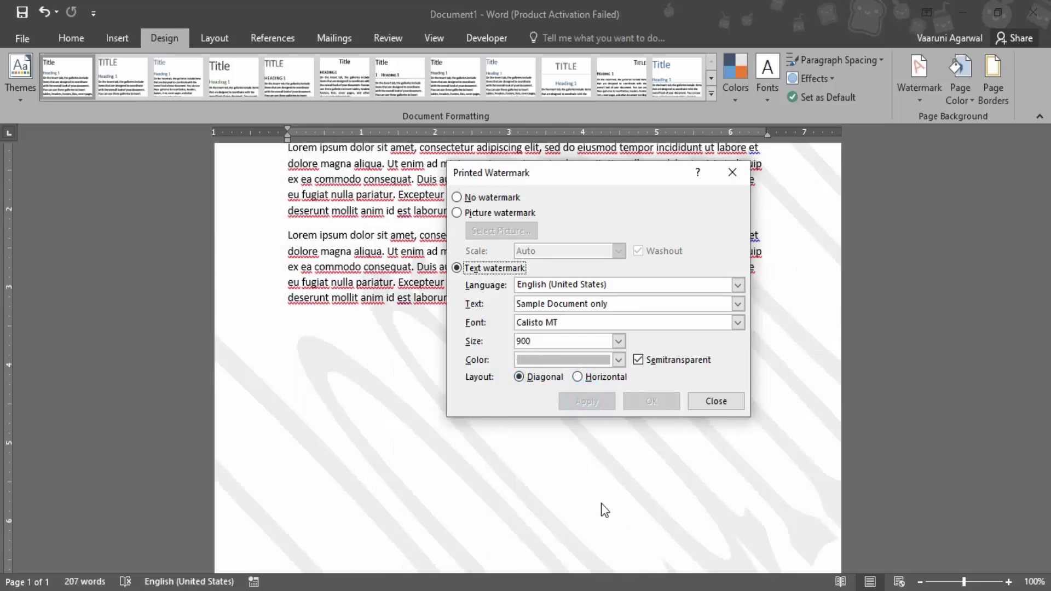
# Step: Apply size 90, apply the Horizontal layout, and uncheck Semitransparent
pyautogui.click(542, 342)
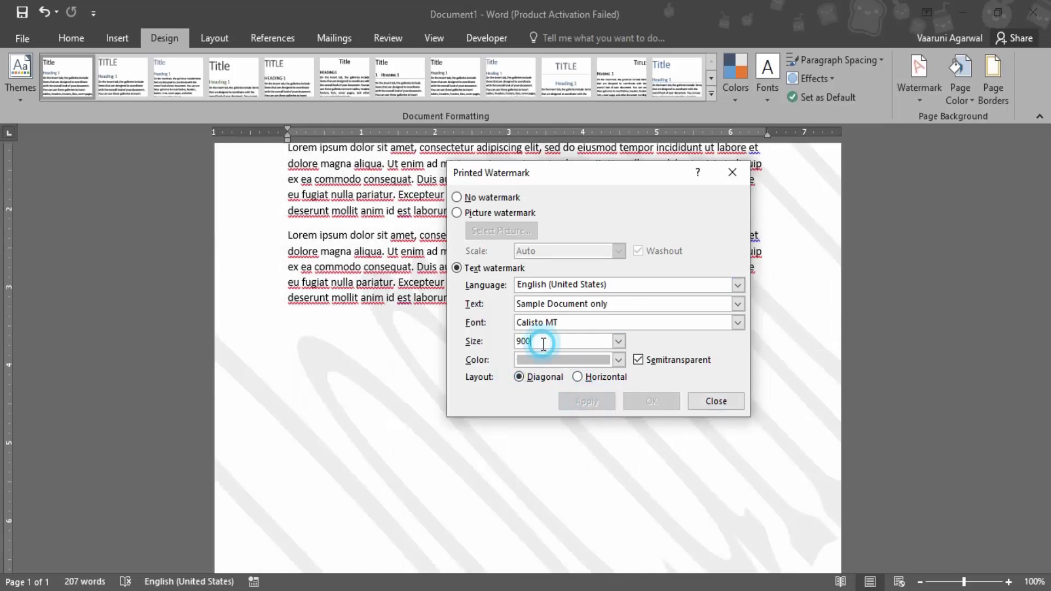
pyautogui.press('BackSpace')
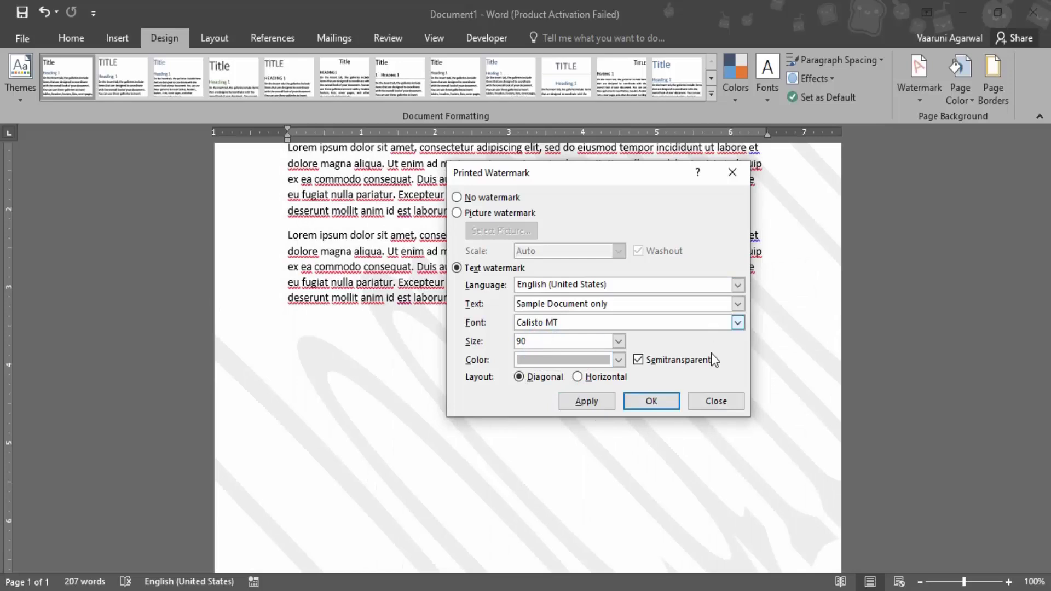
pyautogui.click(575, 401)
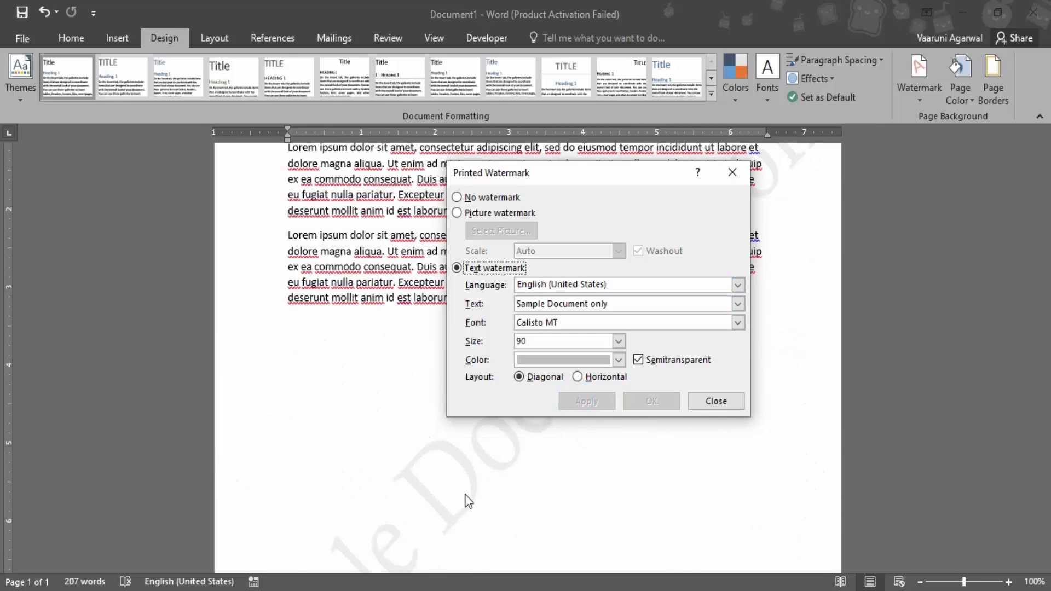
pyautogui.click(578, 377)
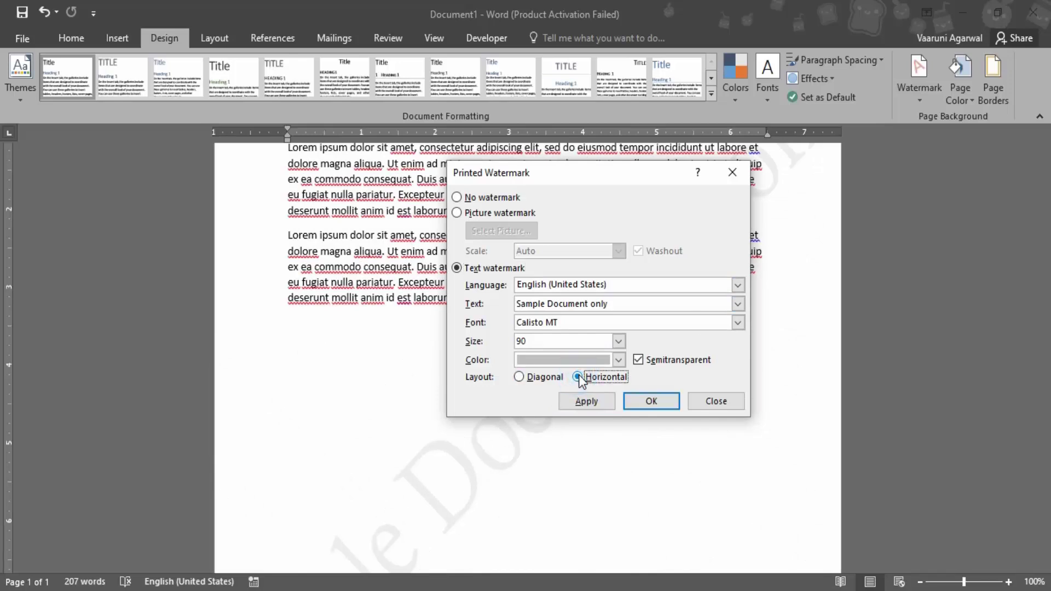
pyautogui.click(599, 404)
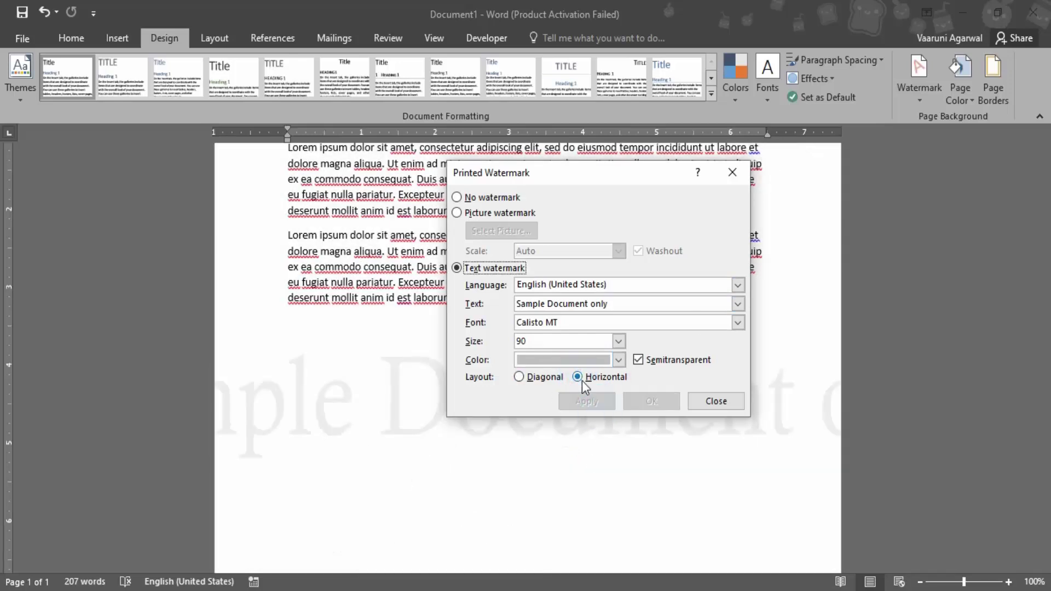
pyautogui.click(638, 361)
# Step: Apply the opaque watermark, then make it semitransparent and black and apply it
pyautogui.click(595, 398)
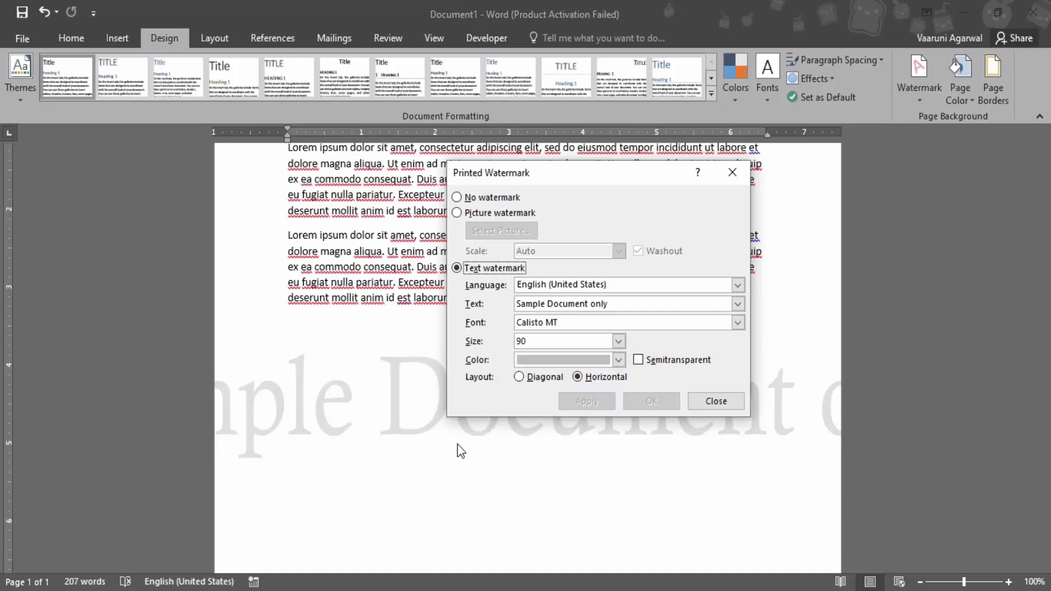
pyautogui.click(638, 360)
pyautogui.click(618, 359)
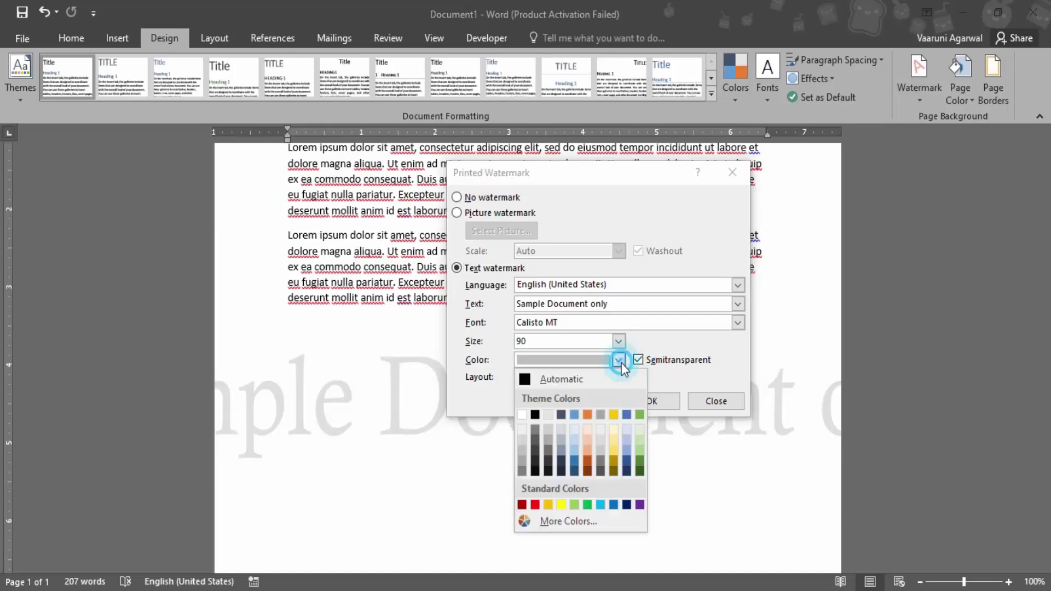
pyautogui.click(534, 415)
pyautogui.click(588, 399)
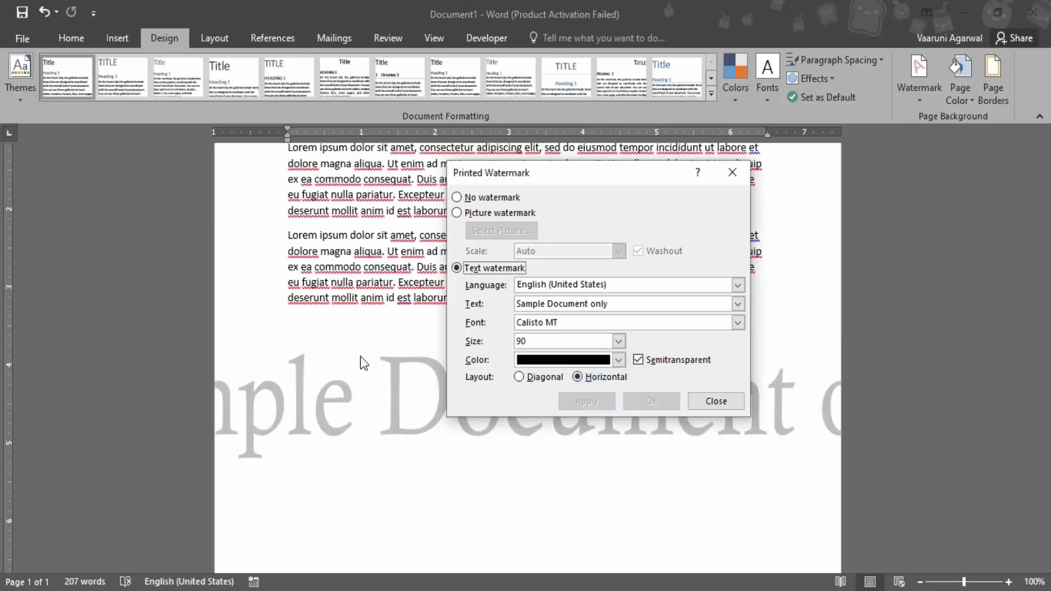
# Step: Switch the watermark to a Diagonal layout with Auto size and apply it
pyautogui.click(529, 378)
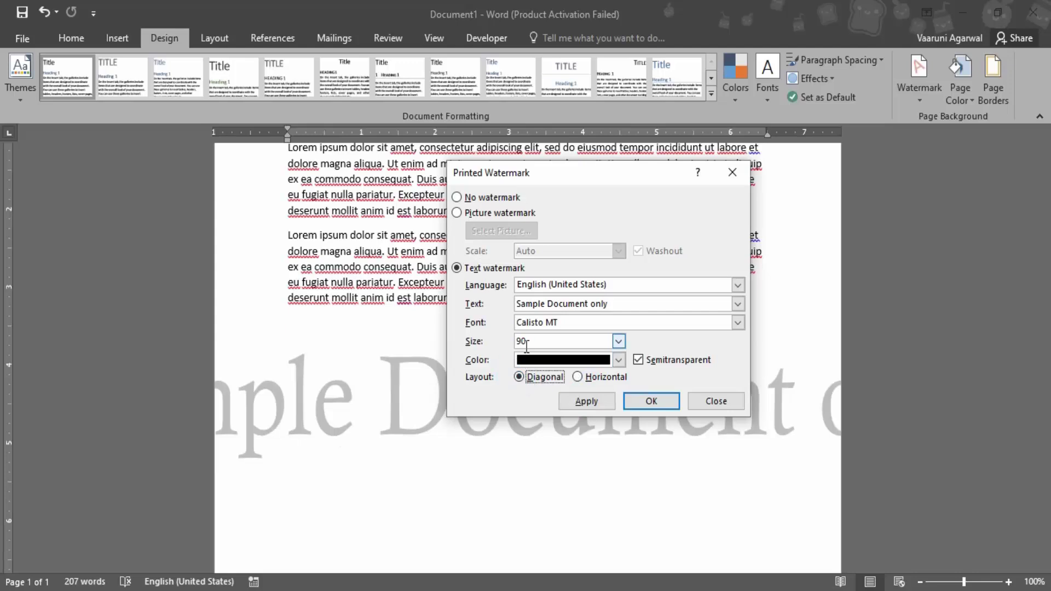
pyautogui.click(619, 341)
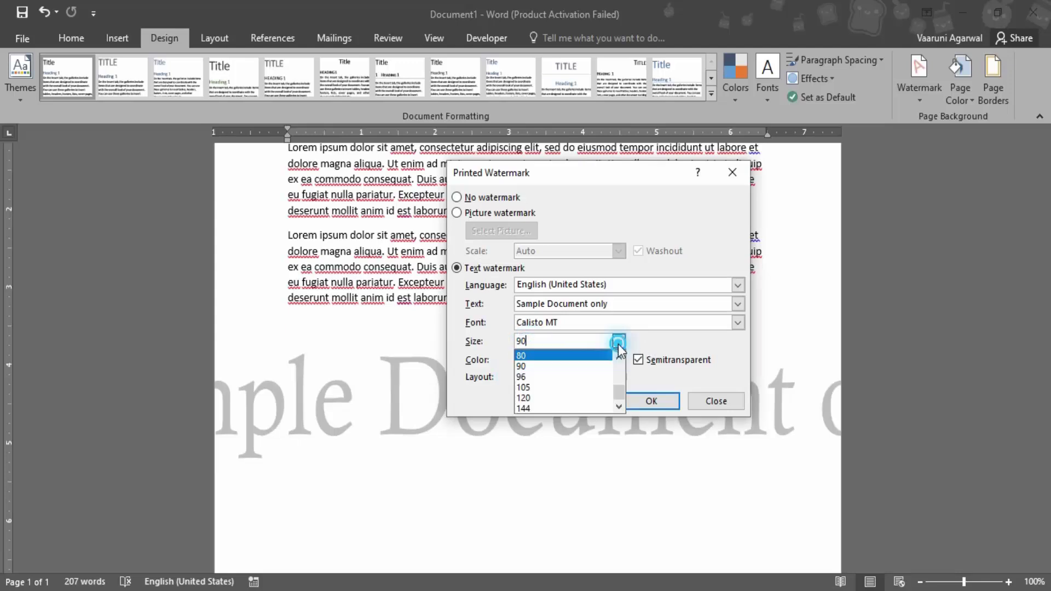
pyautogui.scroll(3, 542, 371)
pyautogui.click(542, 360)
pyautogui.click(606, 409)
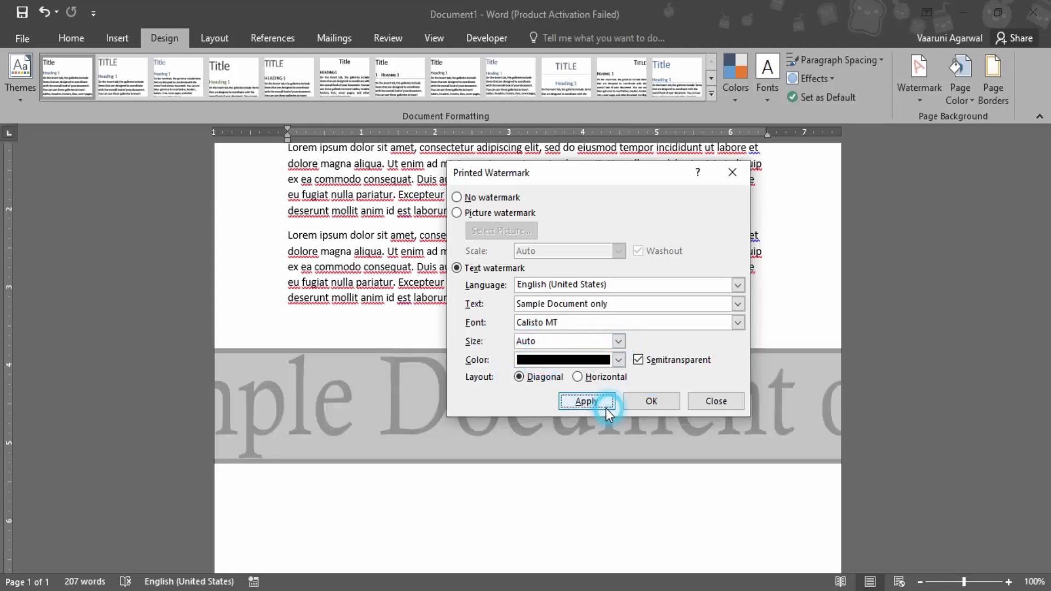
# Step: Close the Printed Watermark dialog and scroll the page to check the diagonal watermark
pyautogui.click(716, 400)
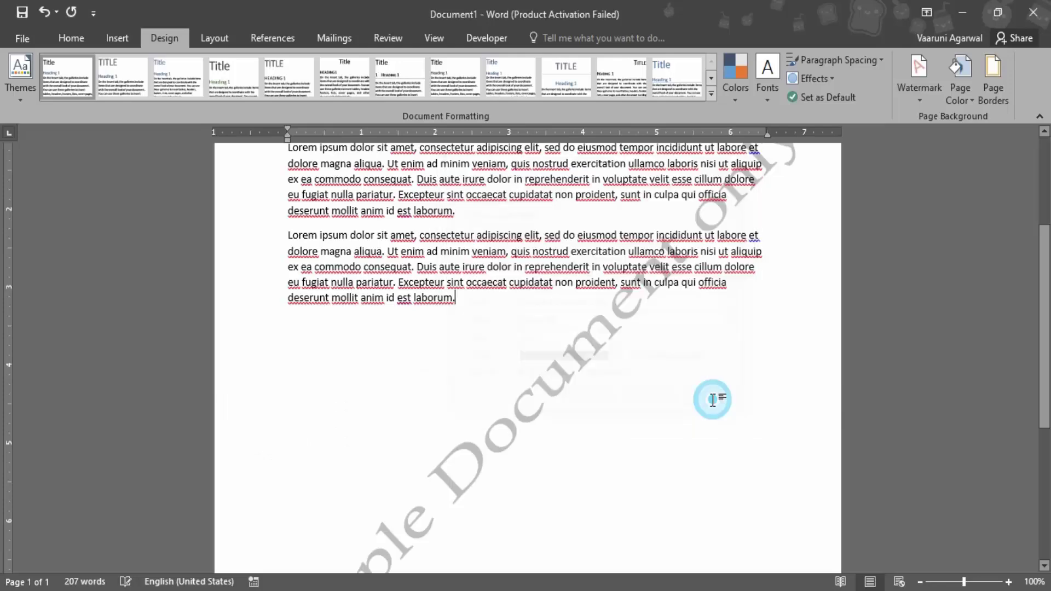
pyautogui.scroll(-5, 679, 398)
pyautogui.scroll(8, 677, 399)
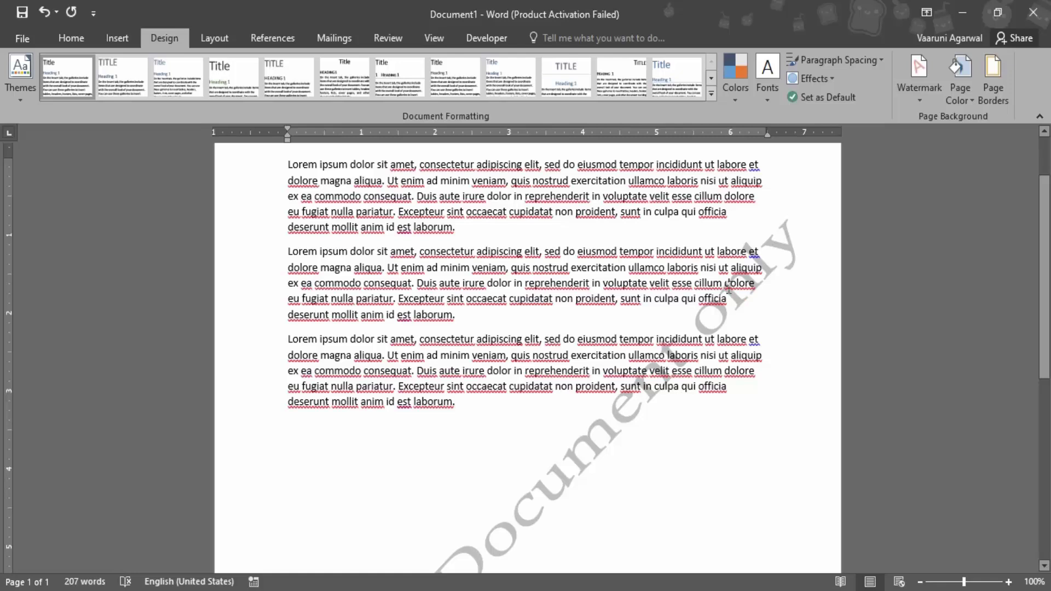
# Step: Remove the 'Sample Document only' watermark and close the custom watermark settings unchanged
pyautogui.click(919, 90)
pyautogui.moveTo(809, 425)
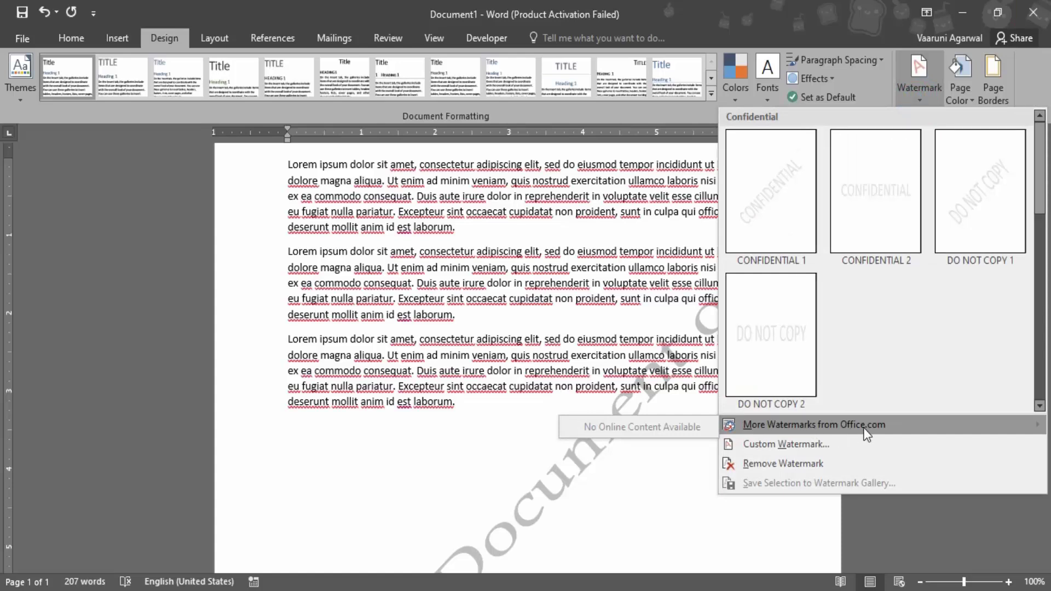
pyautogui.click(808, 464)
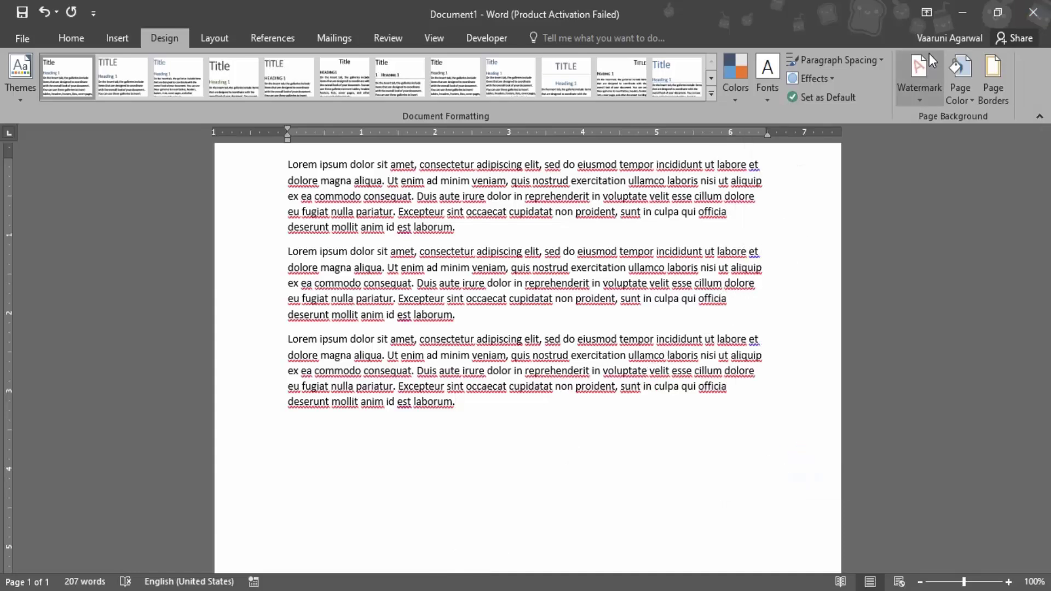
pyautogui.click(917, 74)
pyautogui.click(769, 446)
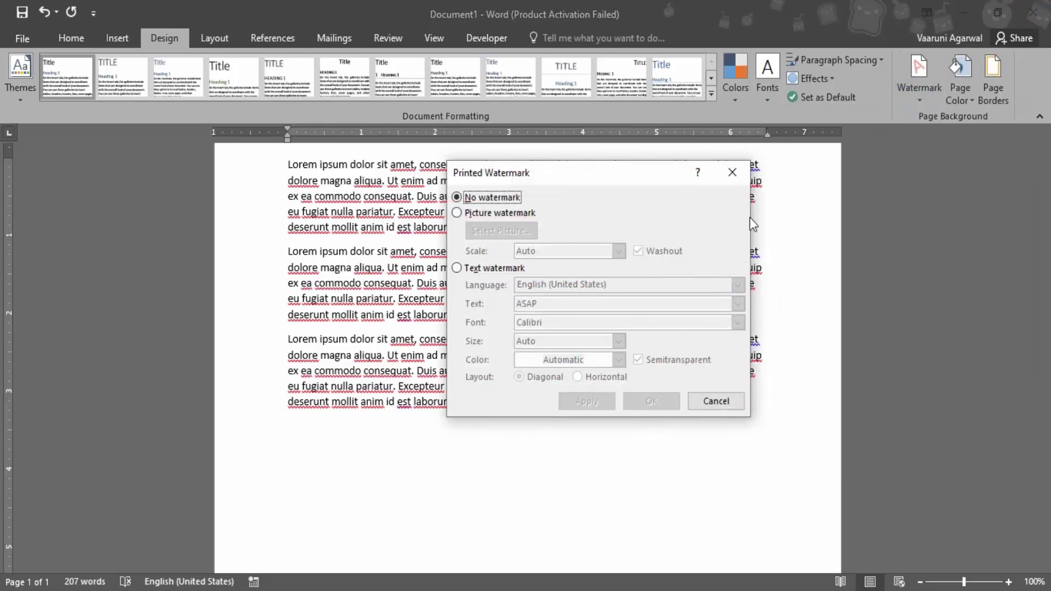
pyautogui.click(732, 172)
# Step: Apply the DO NOT COPY 1 preset watermark from the gallery
pyautogui.click(917, 91)
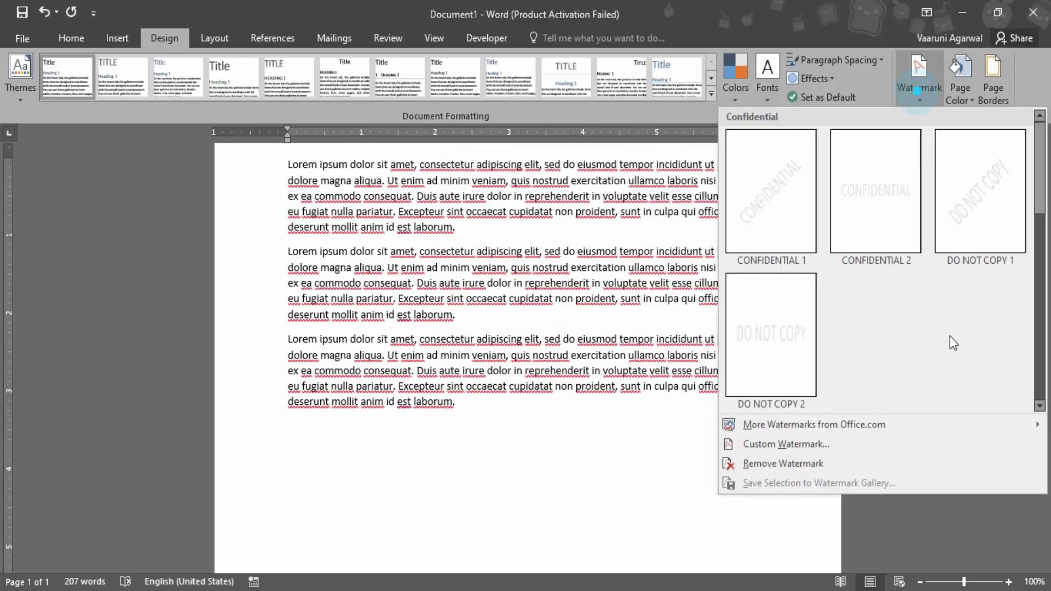
pyautogui.click(990, 235)
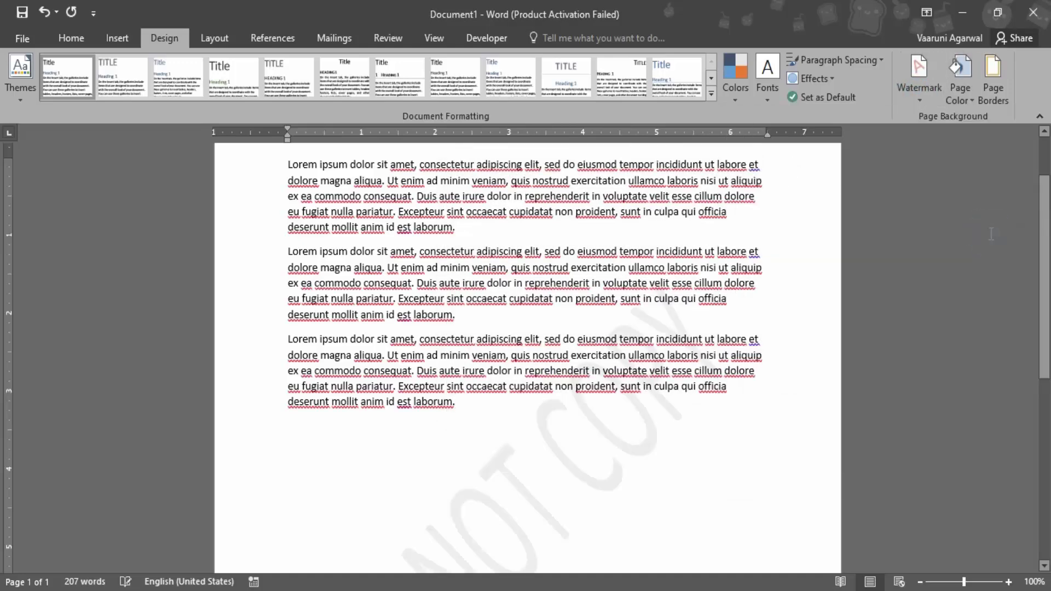
pyautogui.scroll(-10, 634, 383)
pyautogui.scroll(10, 635, 388)
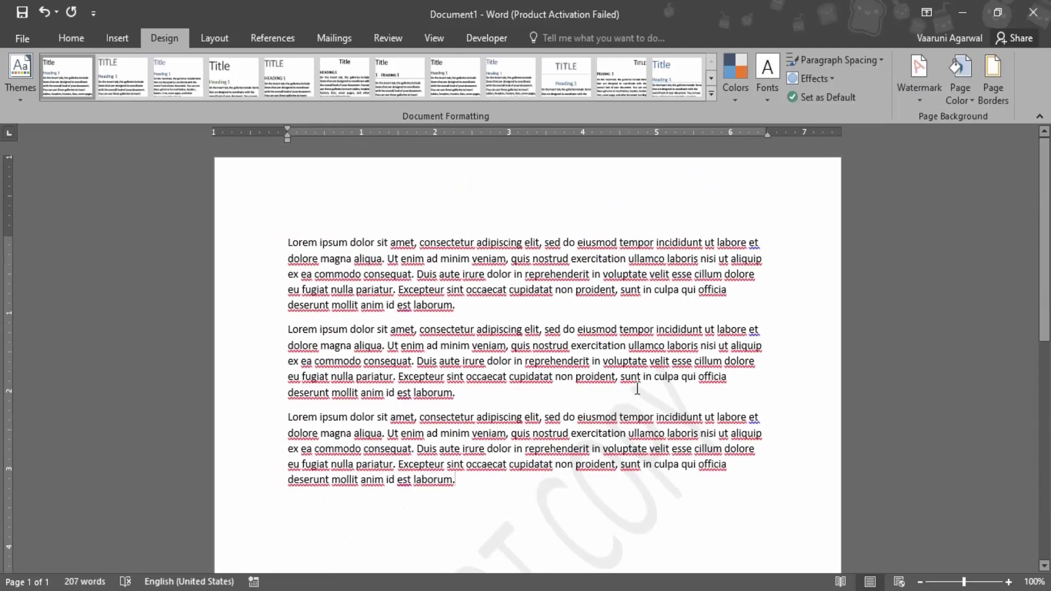
# Step: Save the document to the Desktop as PDF (*.pdf), producing 'Lorem ipsum dolor sit amet.pdf'
pyautogui.click(20, 35)
pyautogui.click(57, 203)
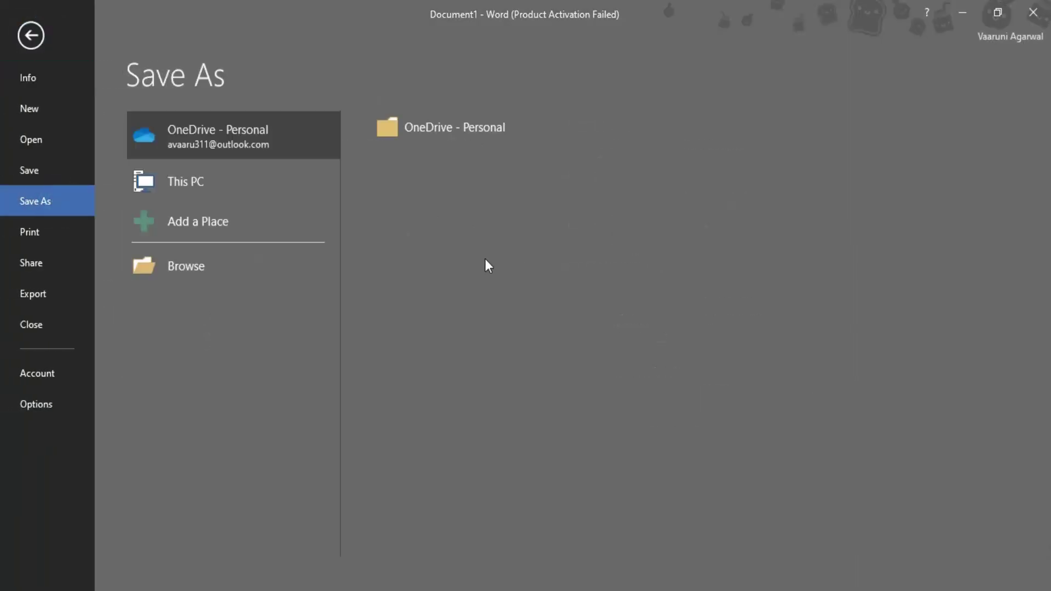
pyautogui.click(197, 265)
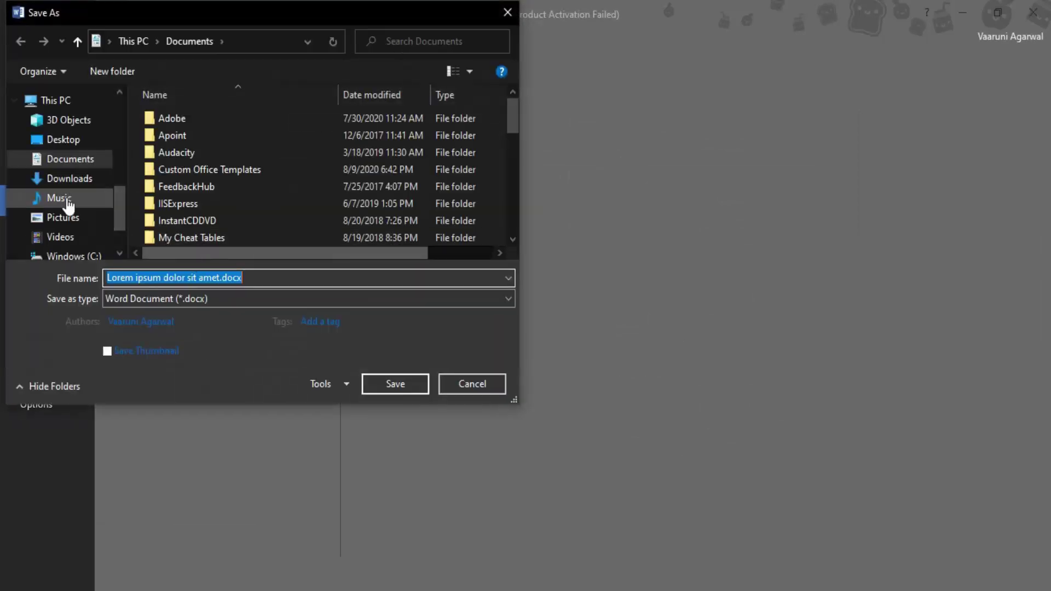
pyautogui.click(91, 143)
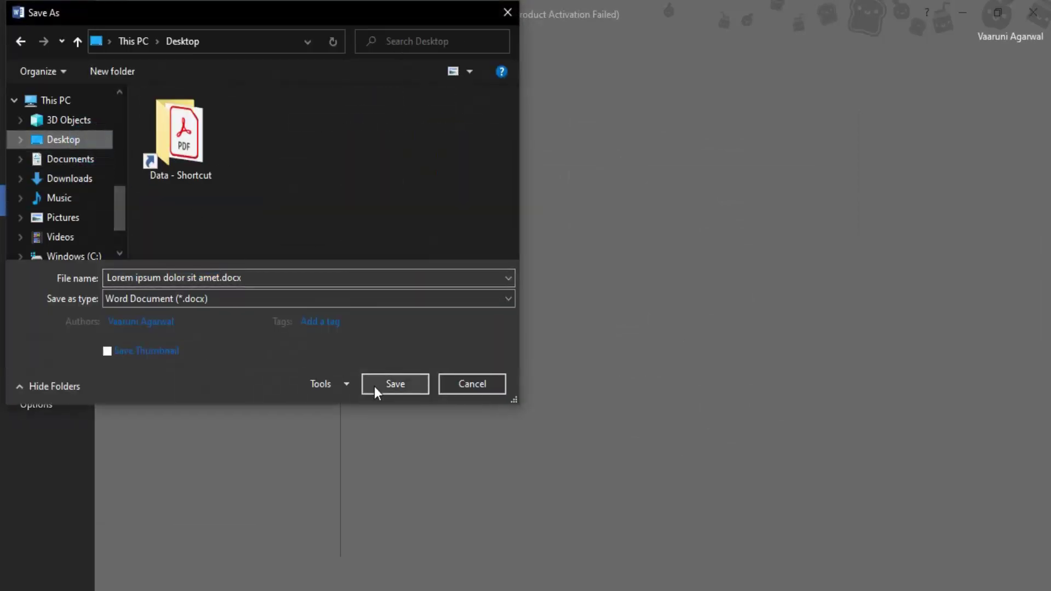
pyautogui.click(249, 298)
pyautogui.click(137, 388)
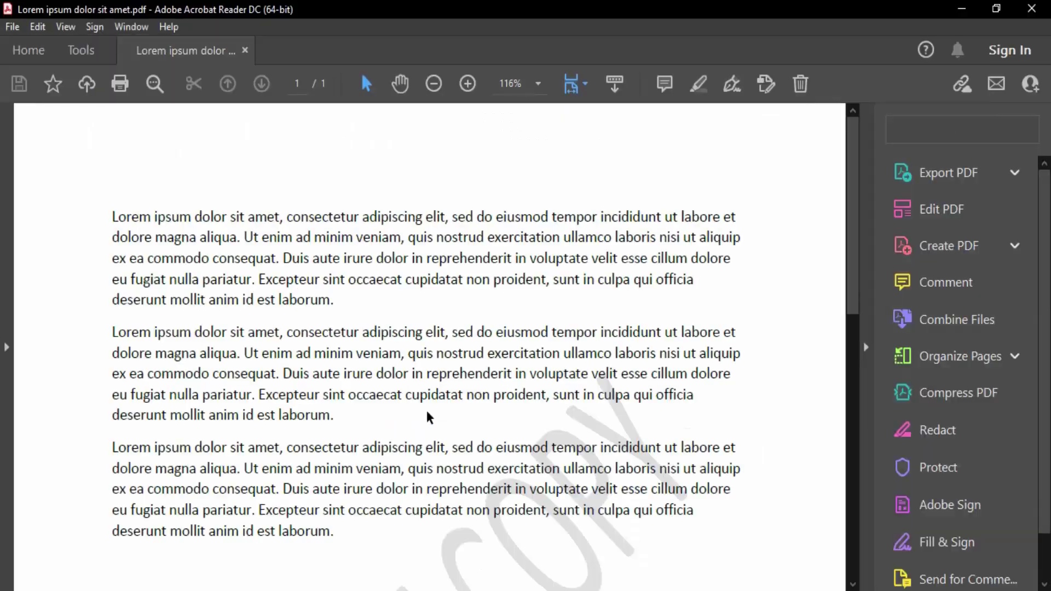
pyautogui.scroll(-4, 690, 318)
pyautogui.scroll(-5, 657, 312)
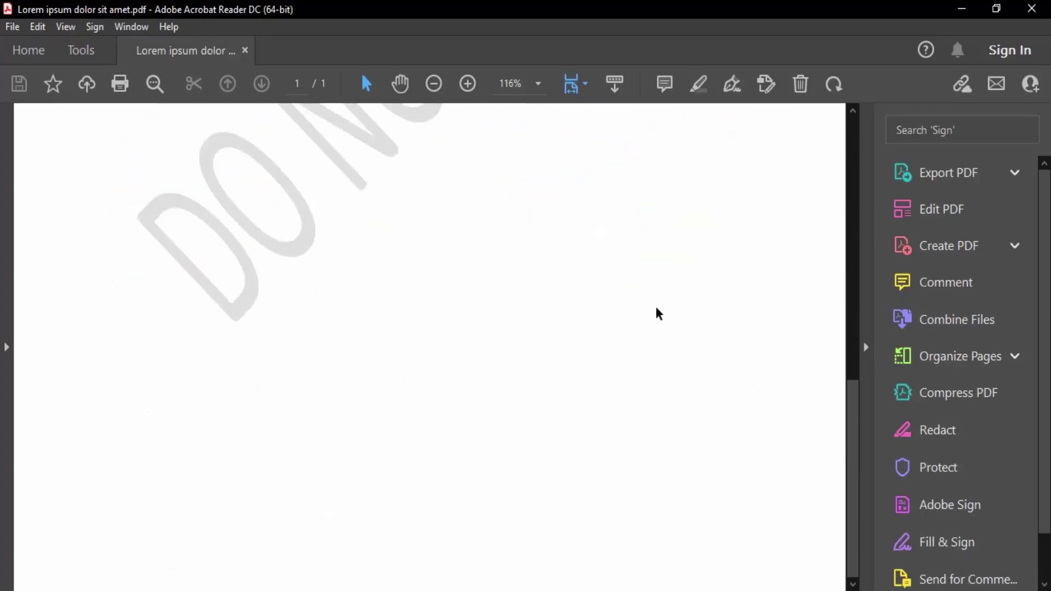
pyautogui.scroll(9, 657, 312)
pyautogui.scroll(-6, 579, 352)
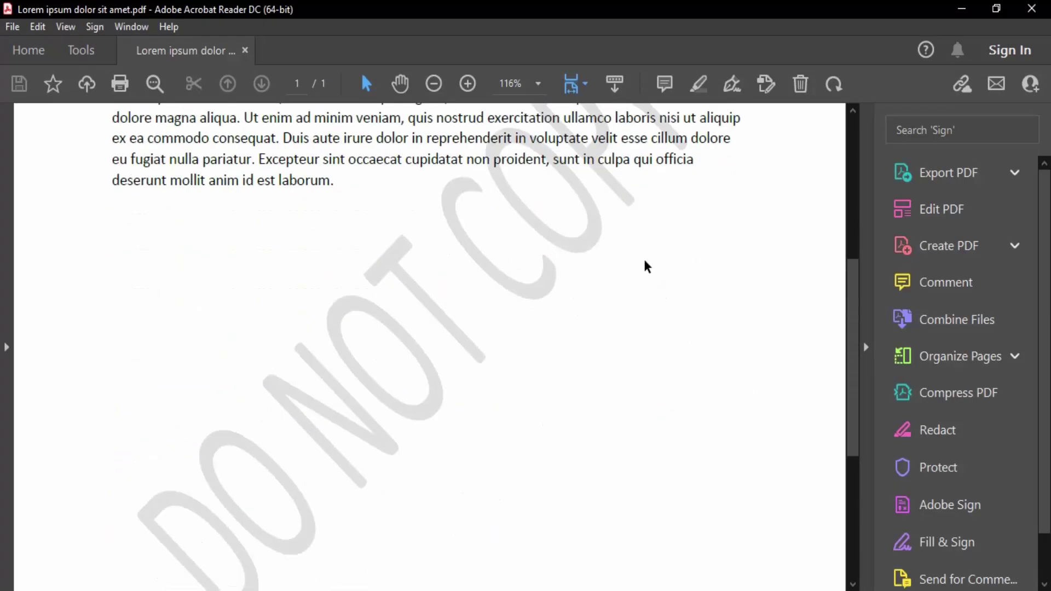